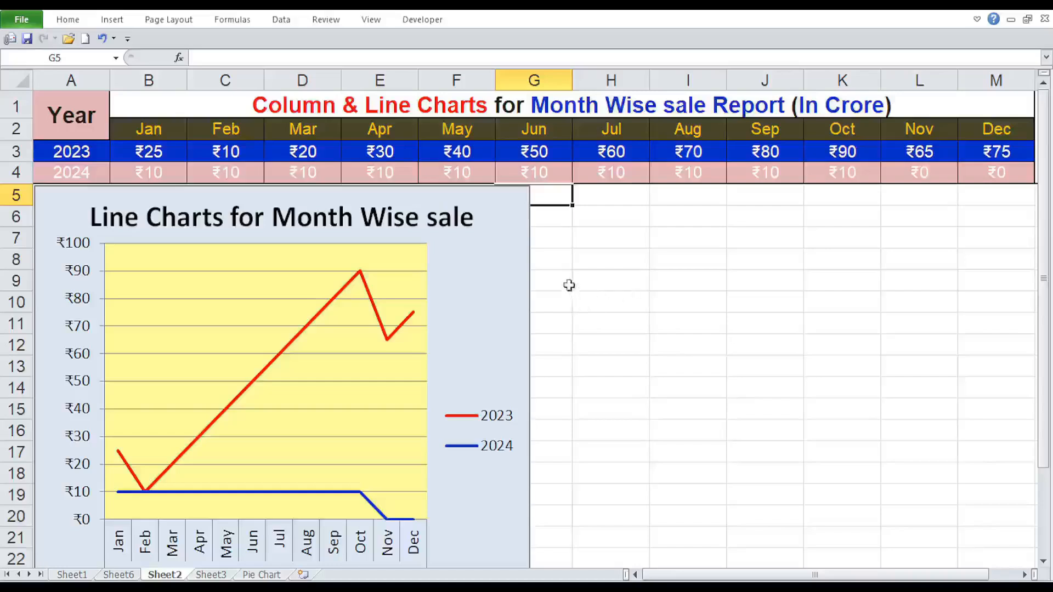
Copy the "Line Charts for Month Wise sale" chart on Sheet2.
left_click(523, 262)
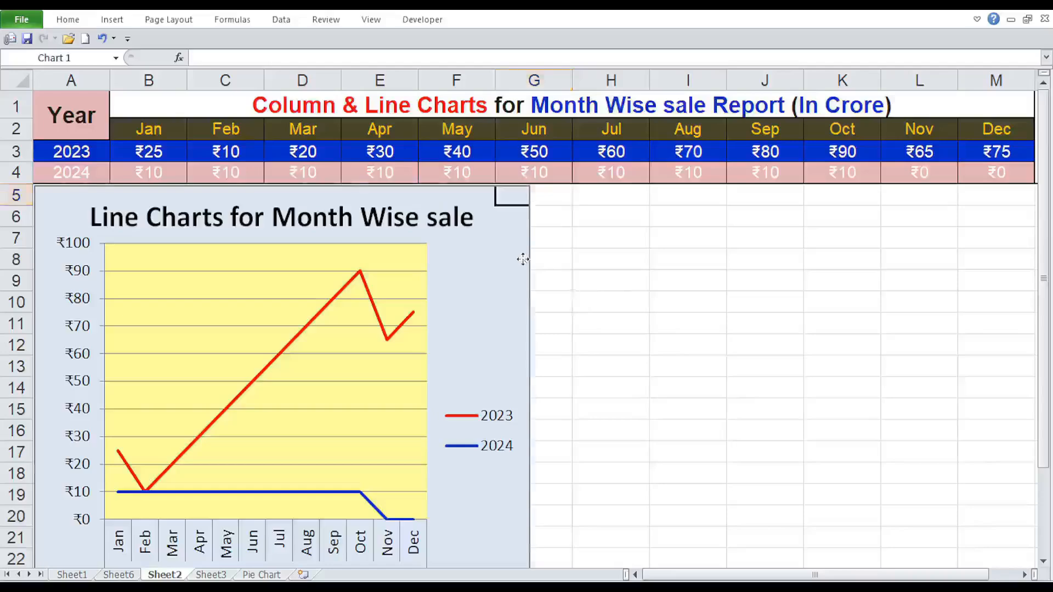
left_click(579, 252)
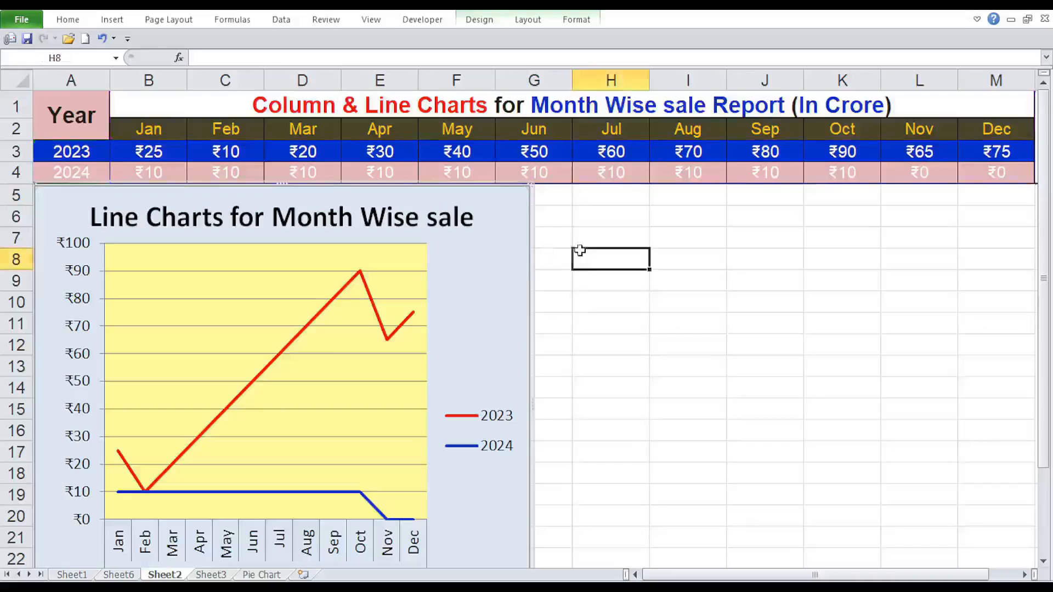
left_click(519, 253)
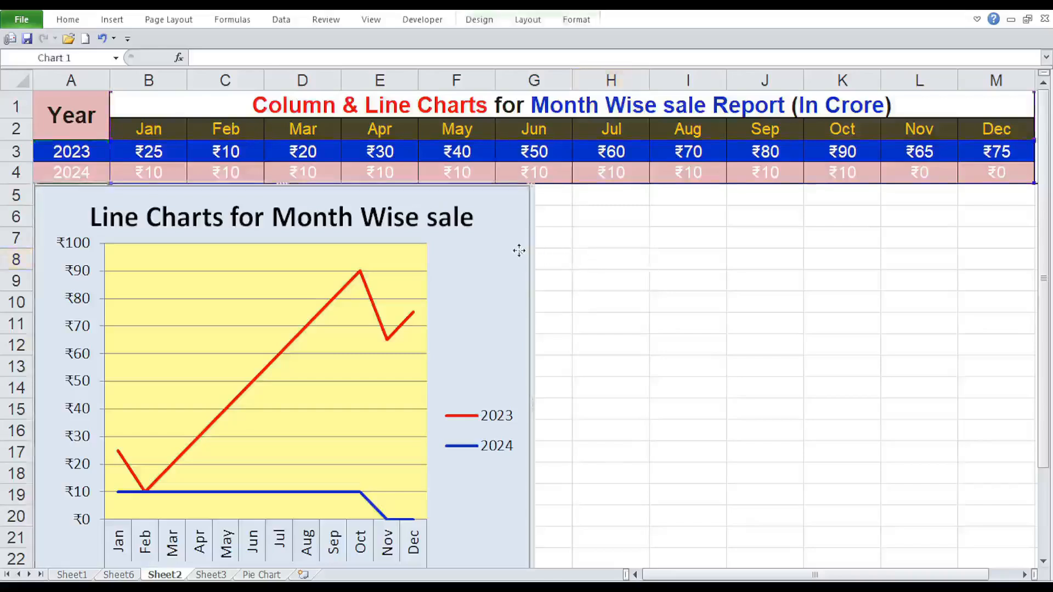
right_click(519, 253)
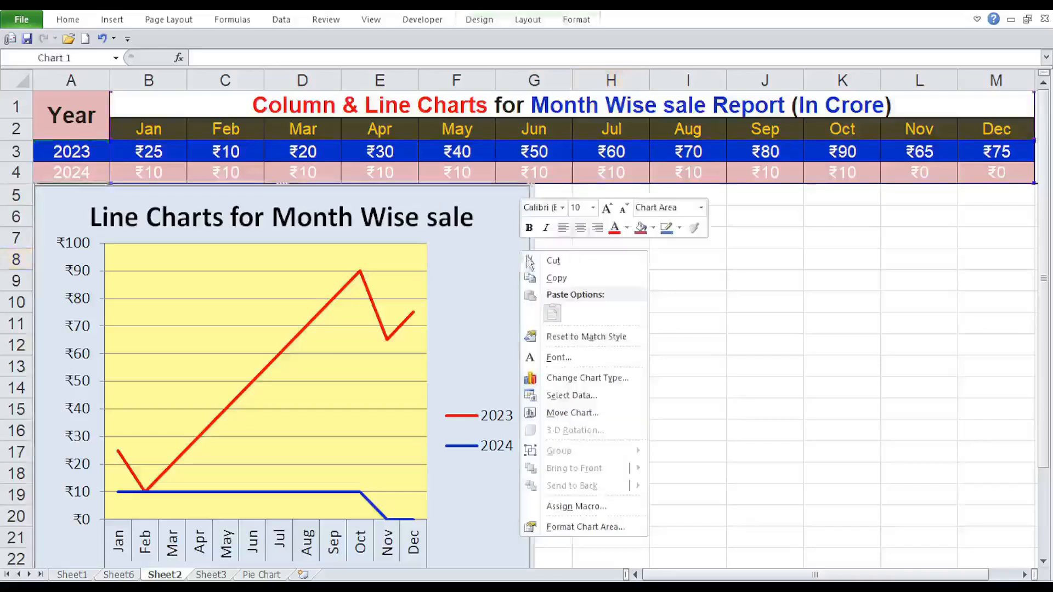
left_click(556, 279)
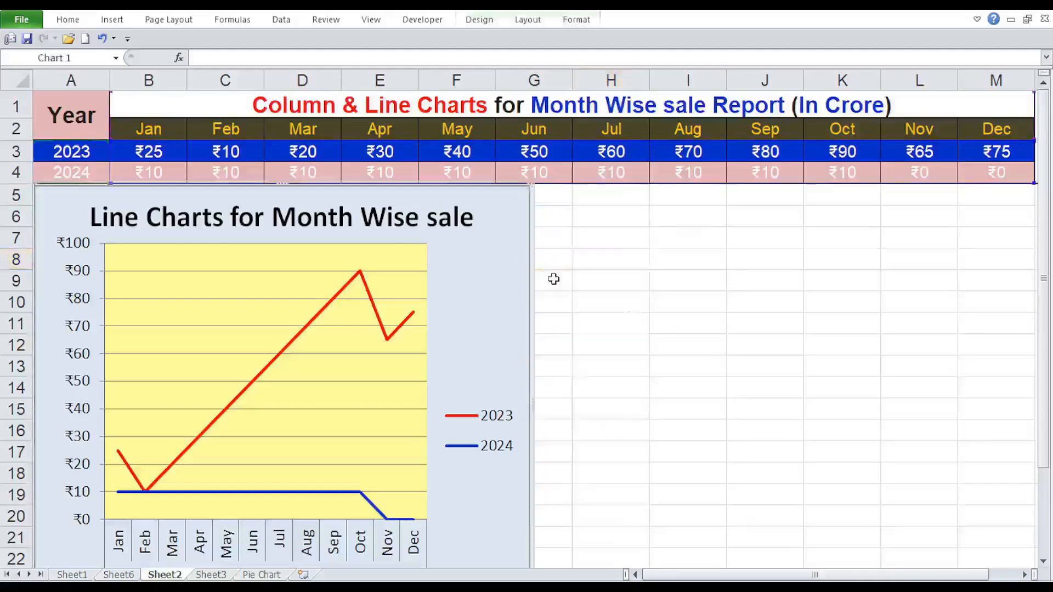
Paste the copied line chart at cell H5 with source formatting and move it close beside the original chart.
left_click(590, 194)
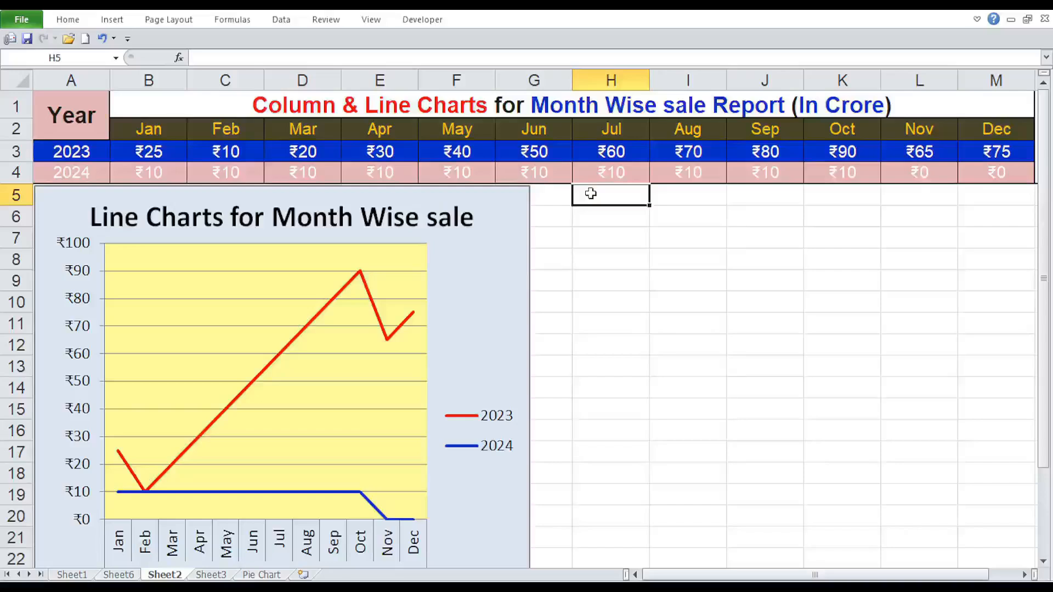
right_click(590, 193)
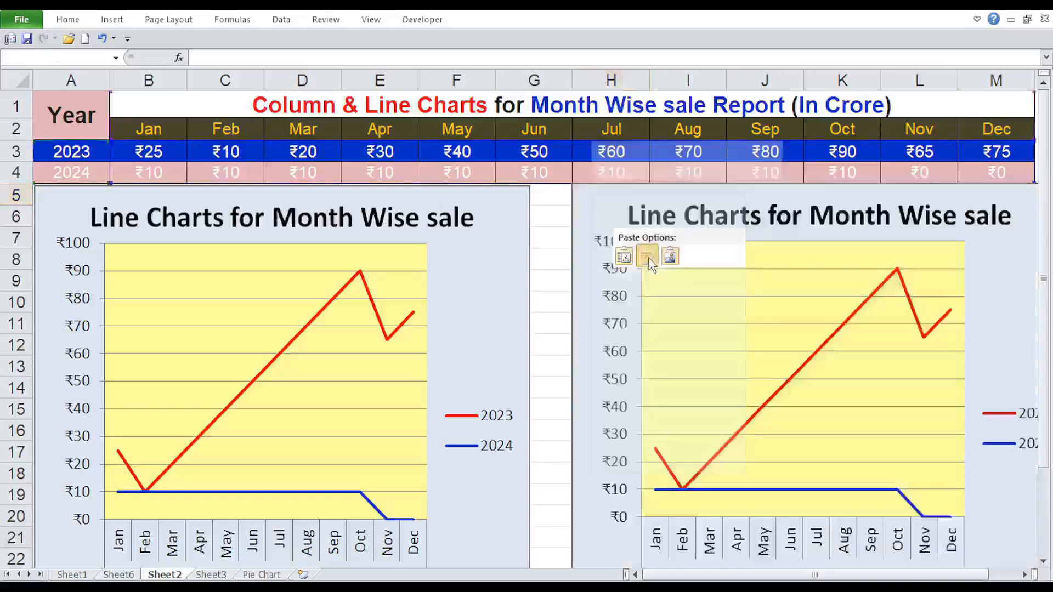
left_click(647, 257)
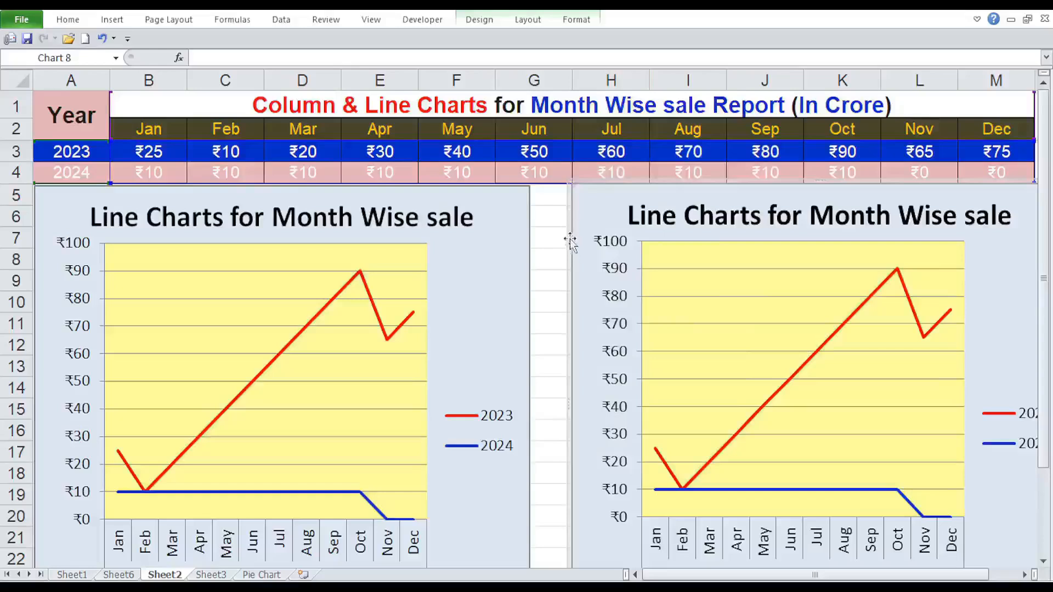
left_click_drag(571, 244, 537, 241)
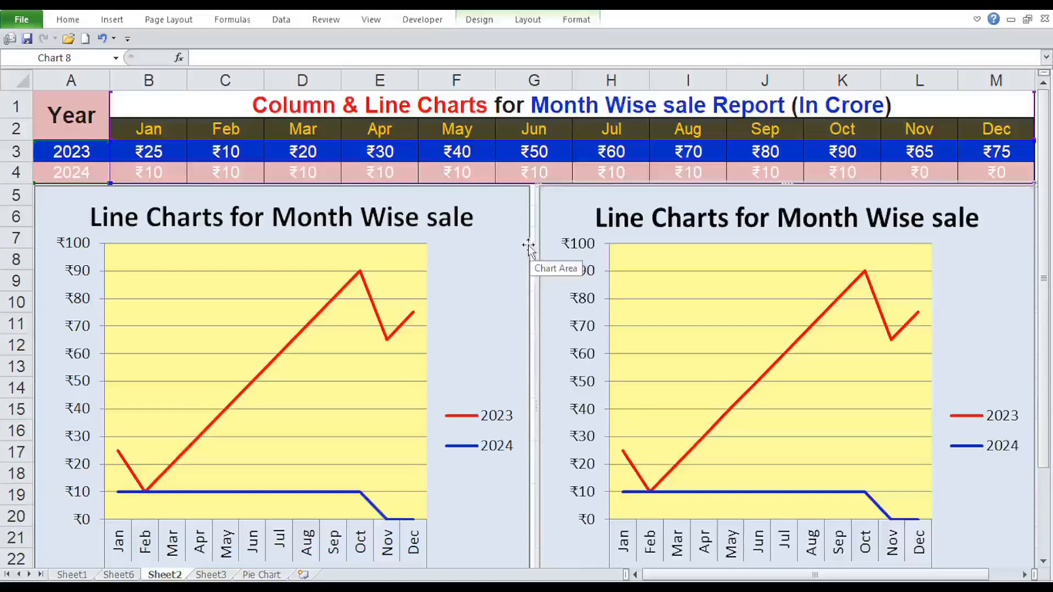
left_click(595, 170)
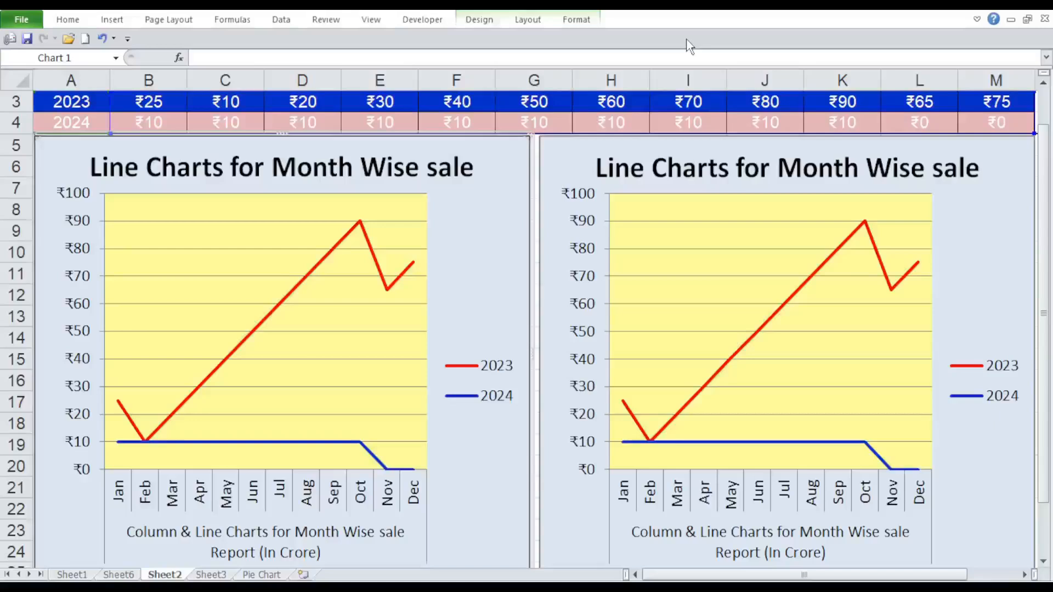
left_click(461, 59)
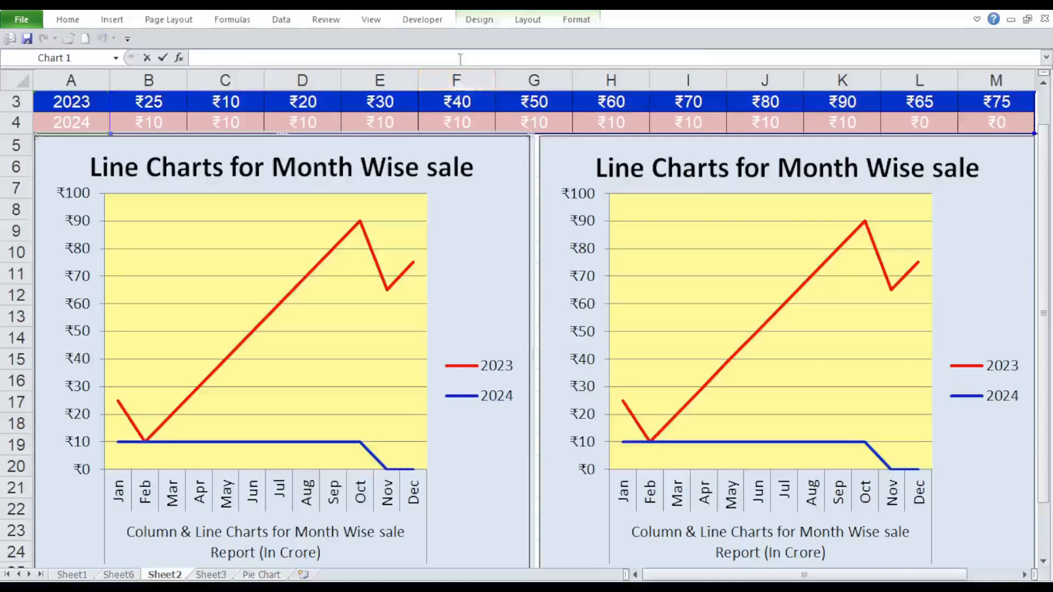
left_click(537, 79)
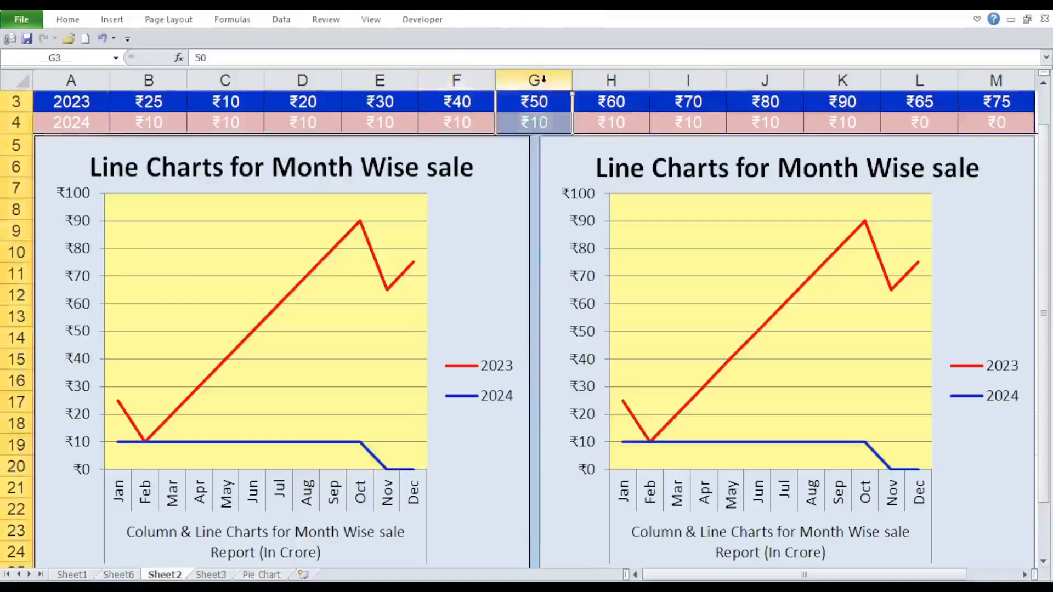
left_click(488, 60)
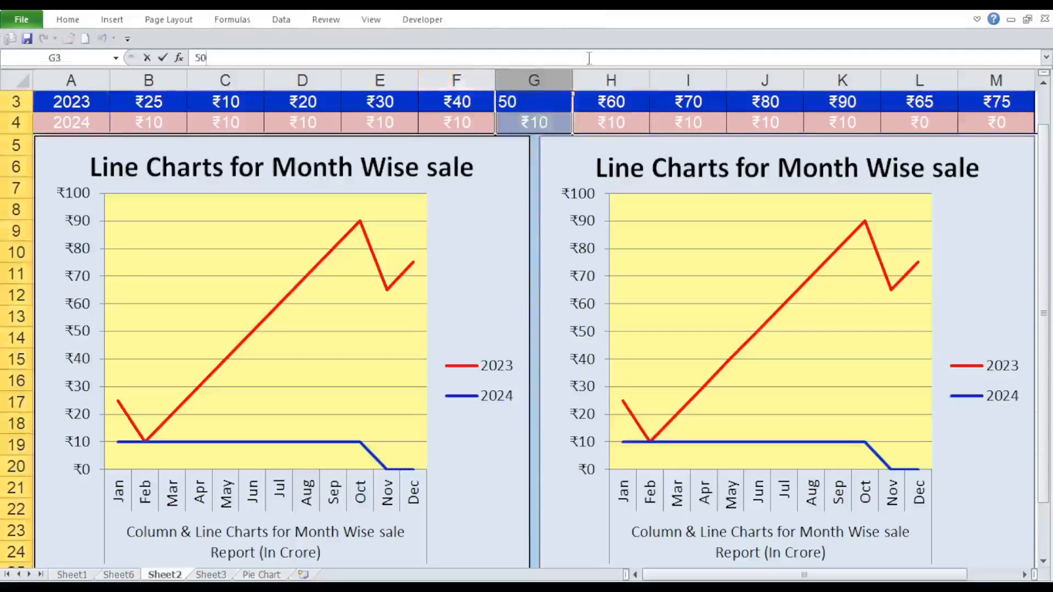
left_click(533, 186)
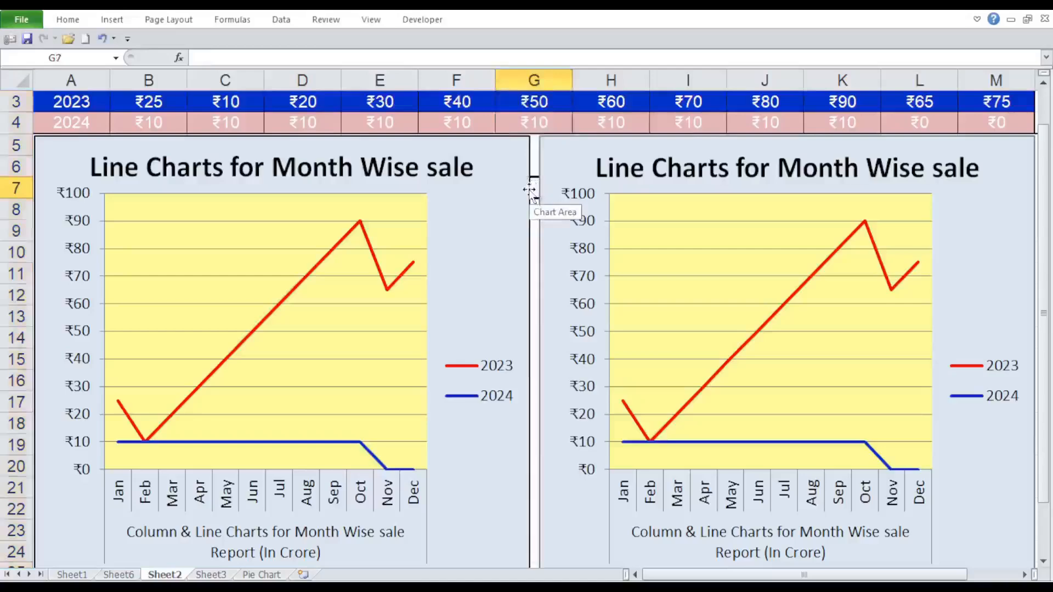
Turn off the minimized ribbon so that its full set of commands stays displayed.
right_click(330, 23)
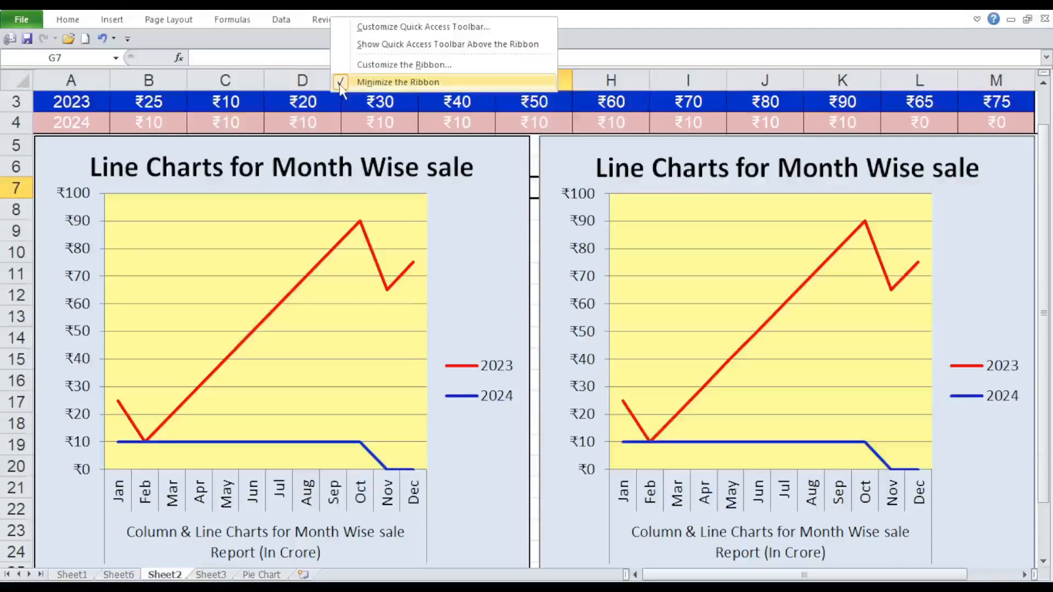
left_click(384, 82)
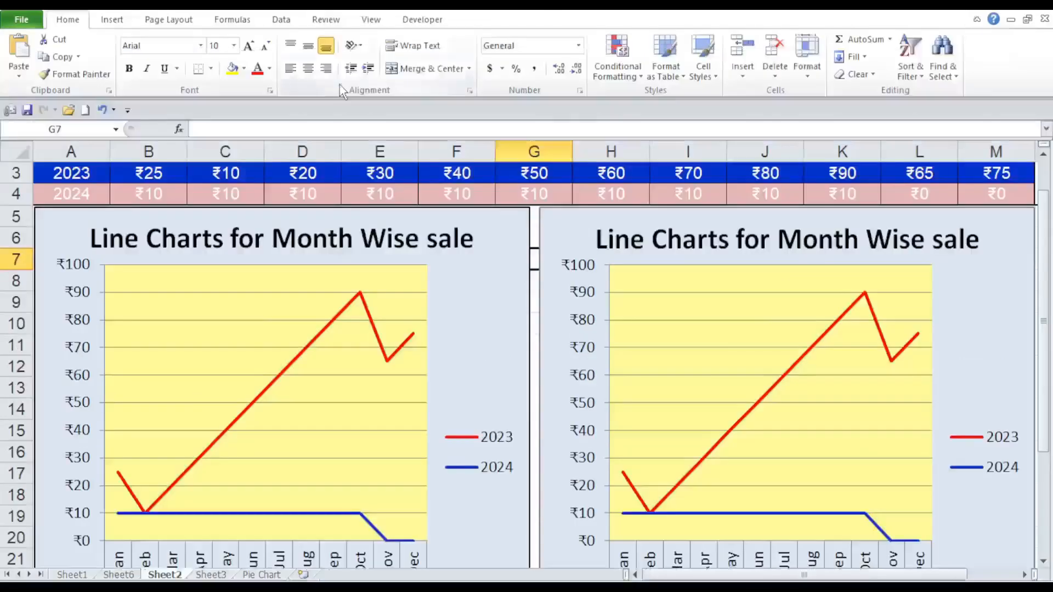
Give the original line chart's chart area a black outline with a weight of 4½ pt.
left_click(519, 220)
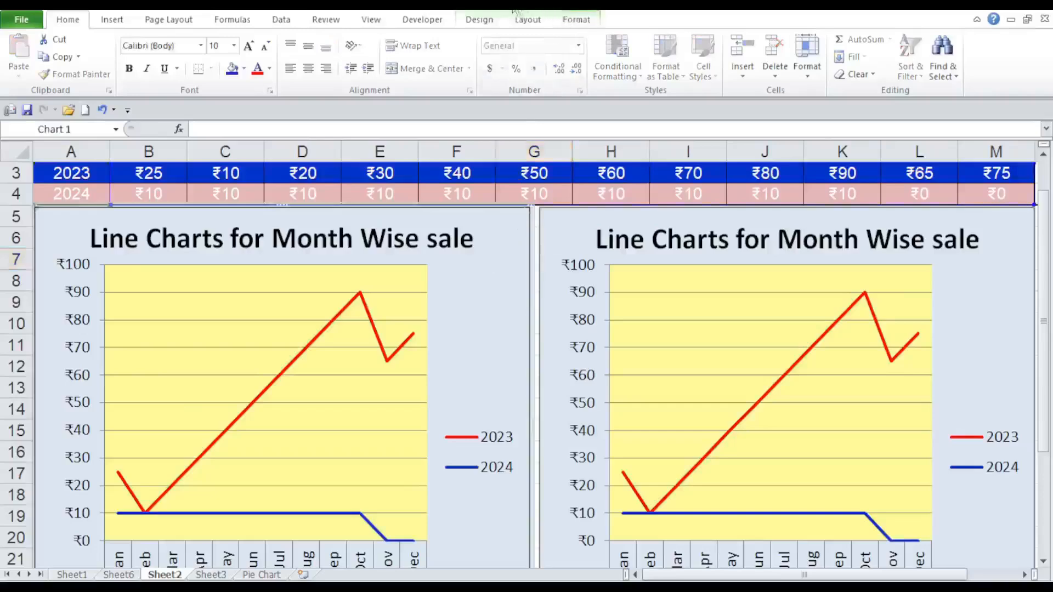
left_click(590, 20)
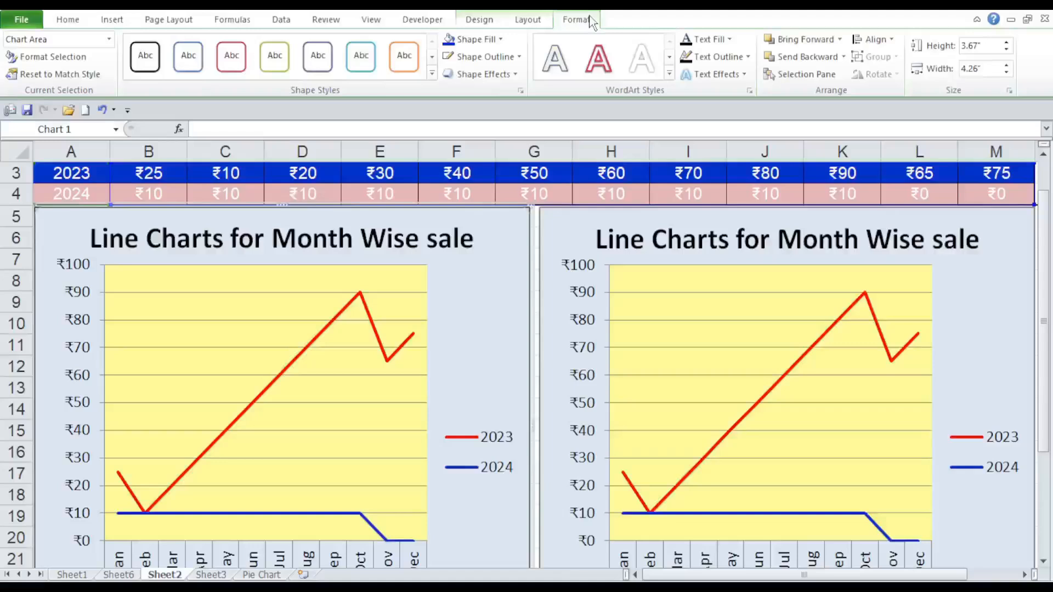
left_click(518, 57)
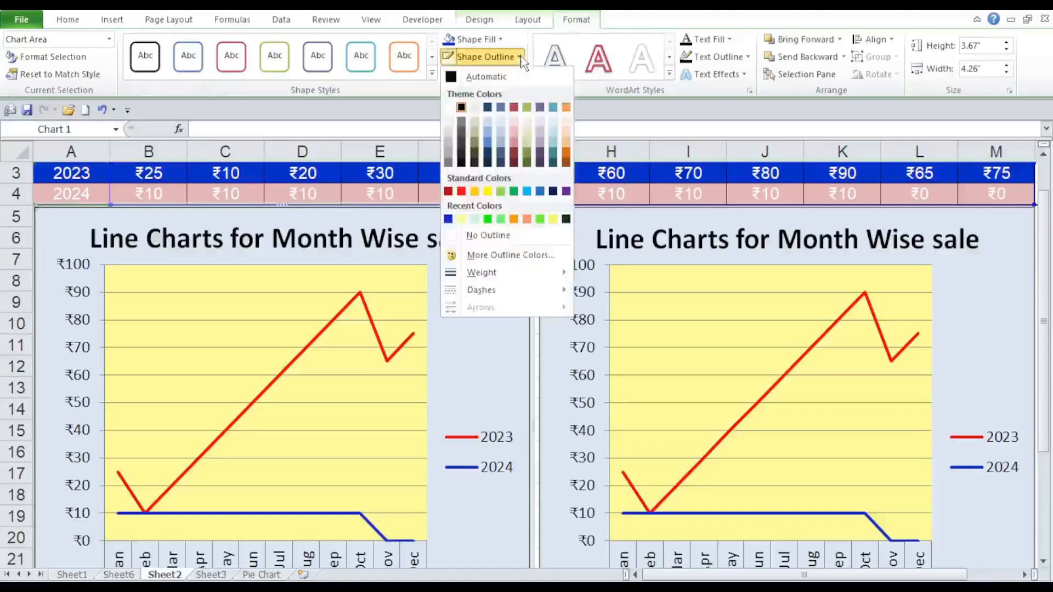
left_click(463, 108)
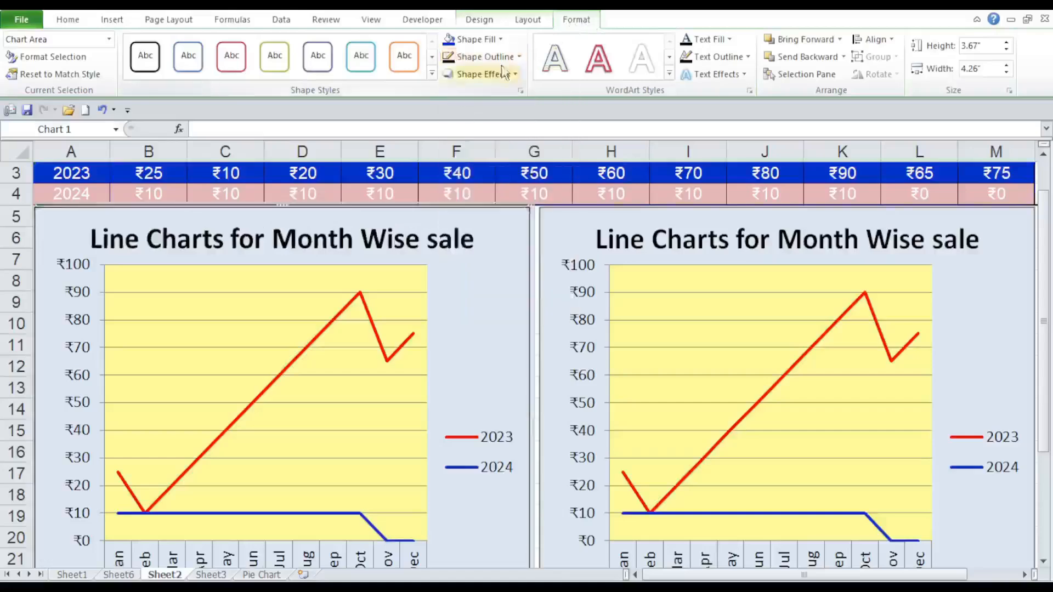
left_click(517, 57)
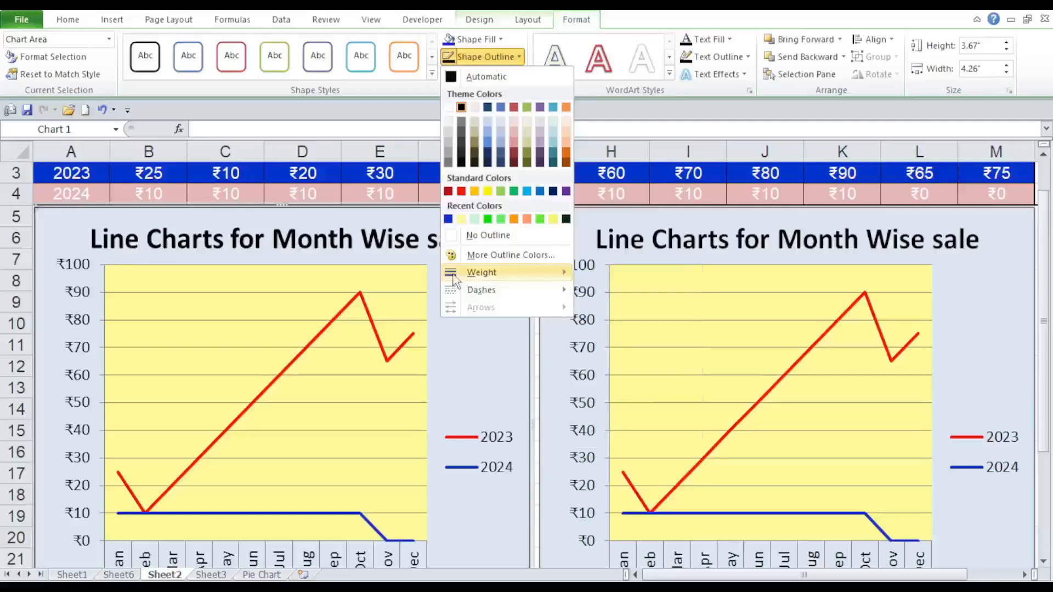
mouse_move(477, 273)
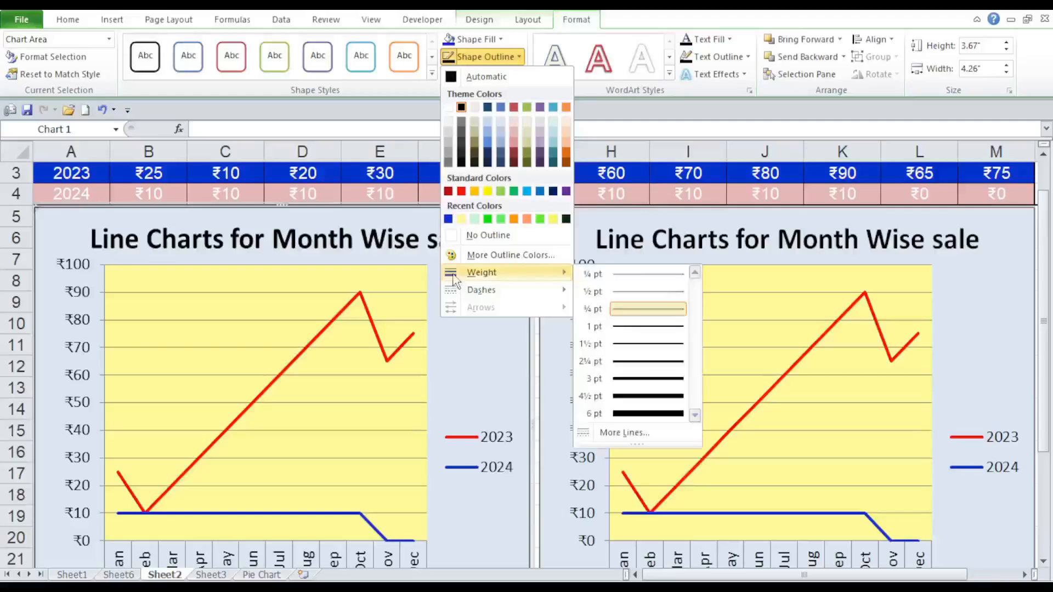
left_click(635, 397)
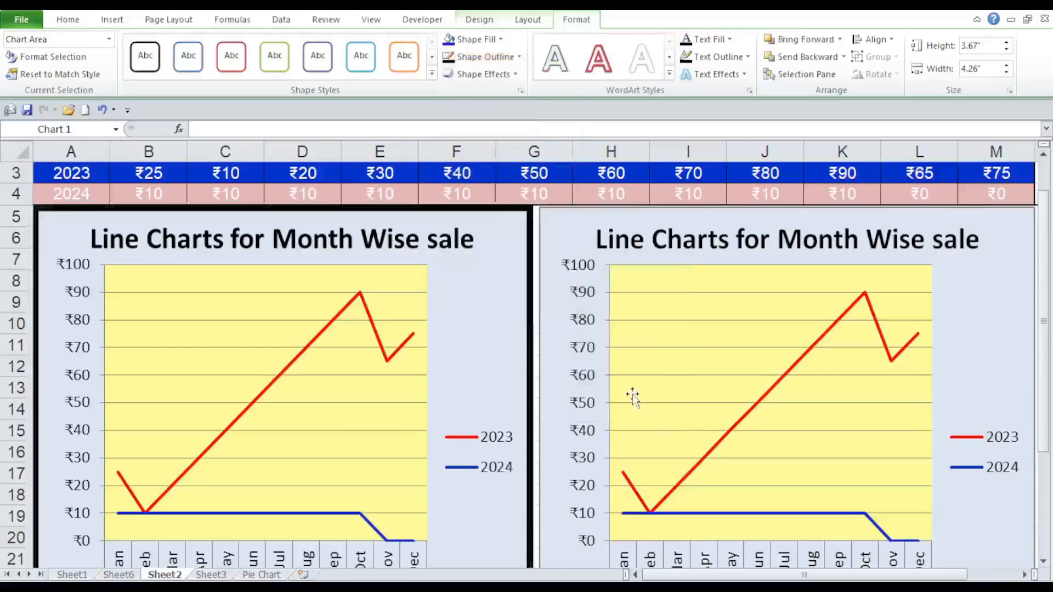
Set the outline weight of the pasted line chart's chart area to 4½ pt.
left_click(566, 214)
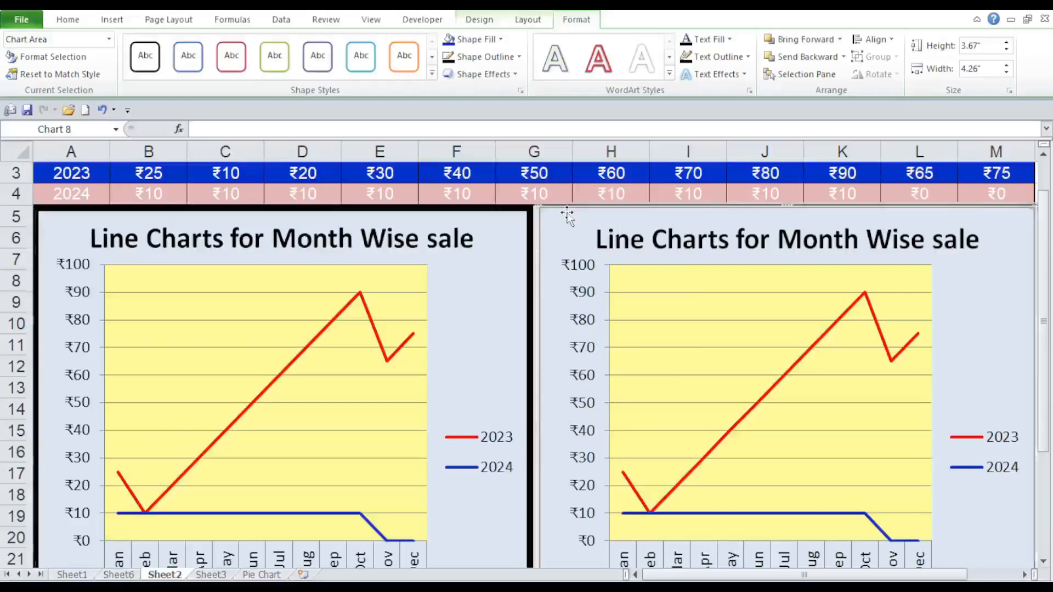
left_click(511, 56)
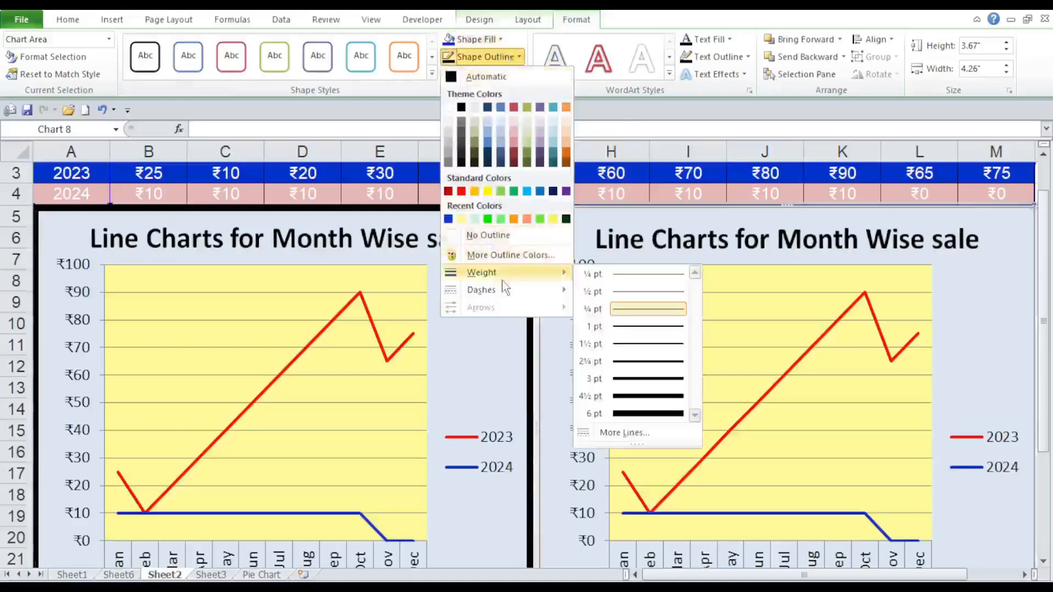
left_click(630, 399)
left_click(499, 40)
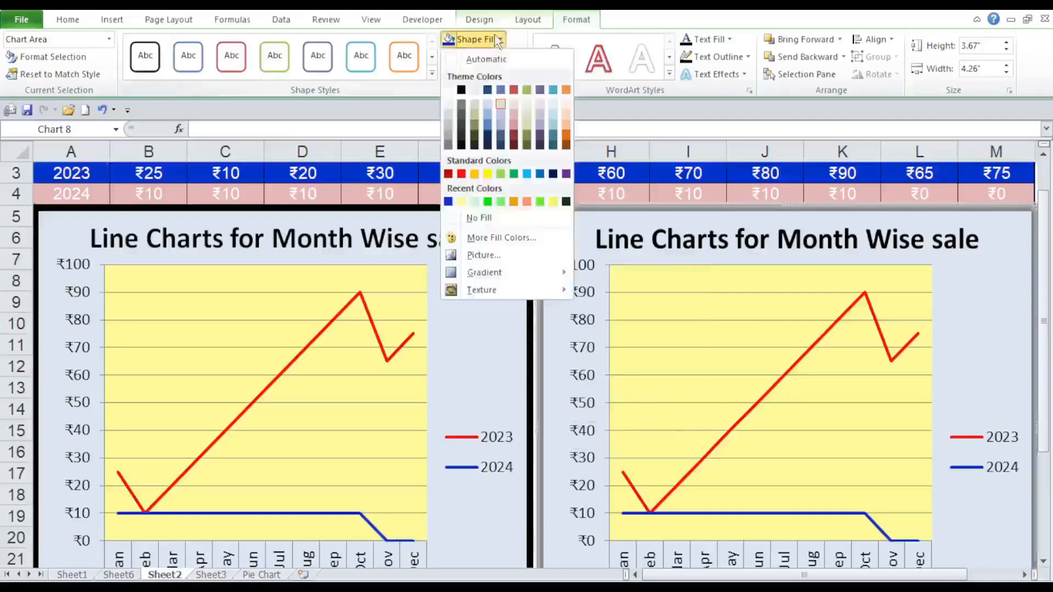
left_click(499, 40)
left_click(518, 55)
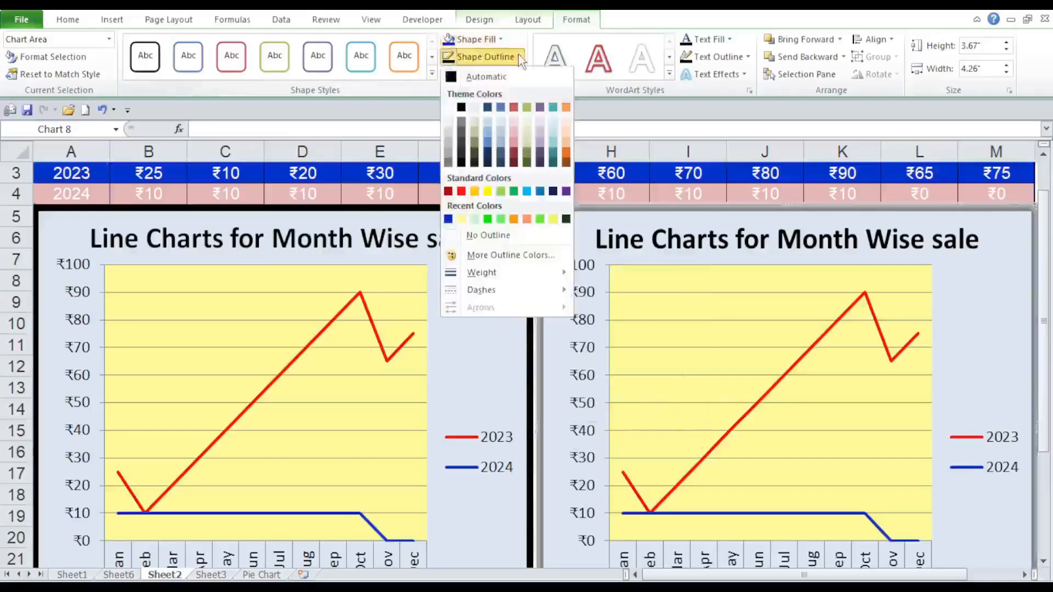
left_click(475, 39)
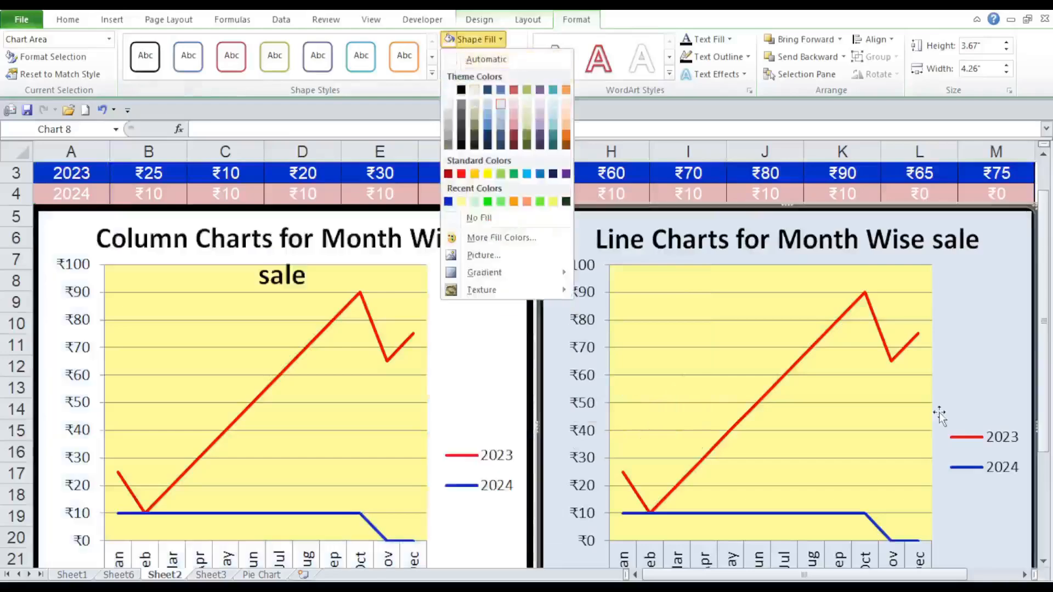
left_click(710, 107)
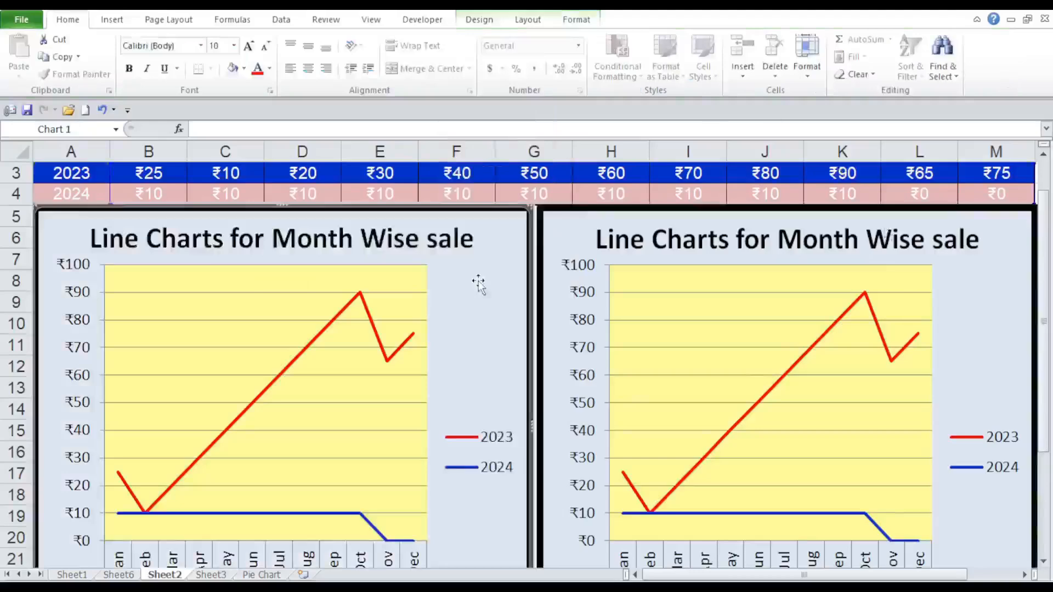
Fill the original chart's chart area with the light tan theme color.
left_click(568, 22)
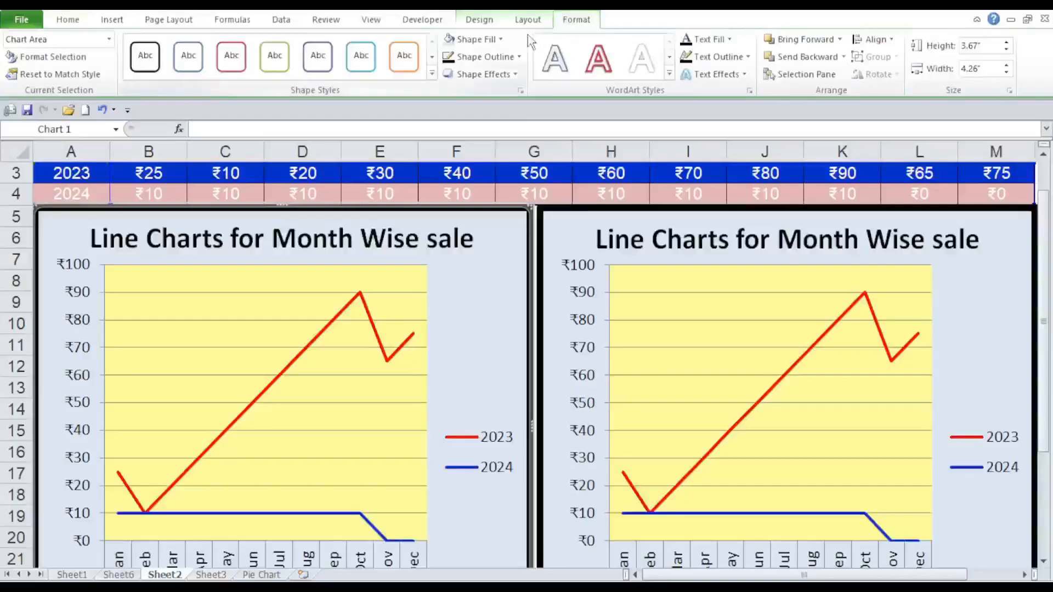
left_click(360, 311)
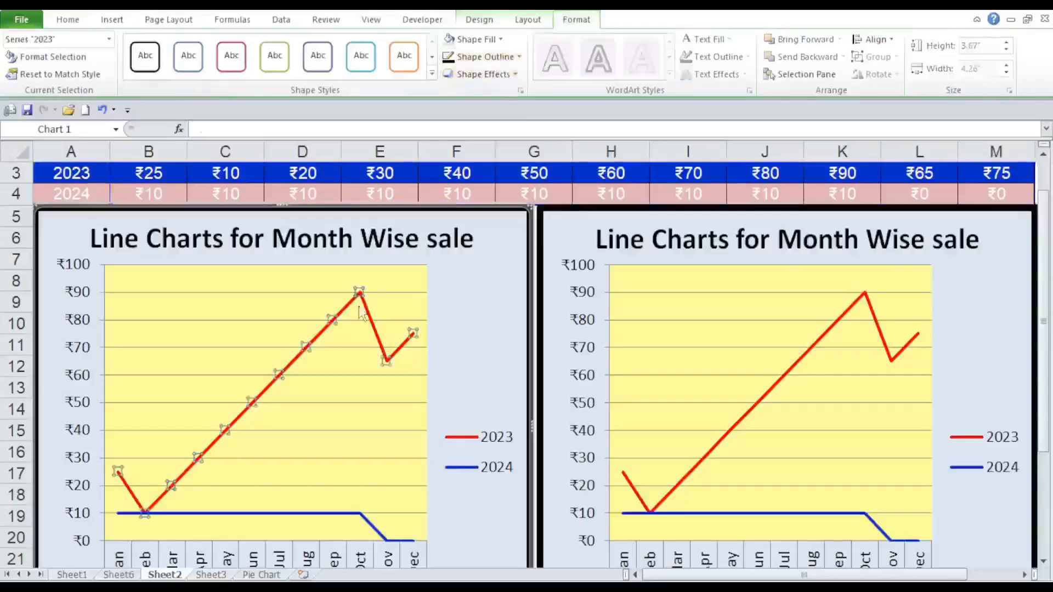
left_click(462, 286)
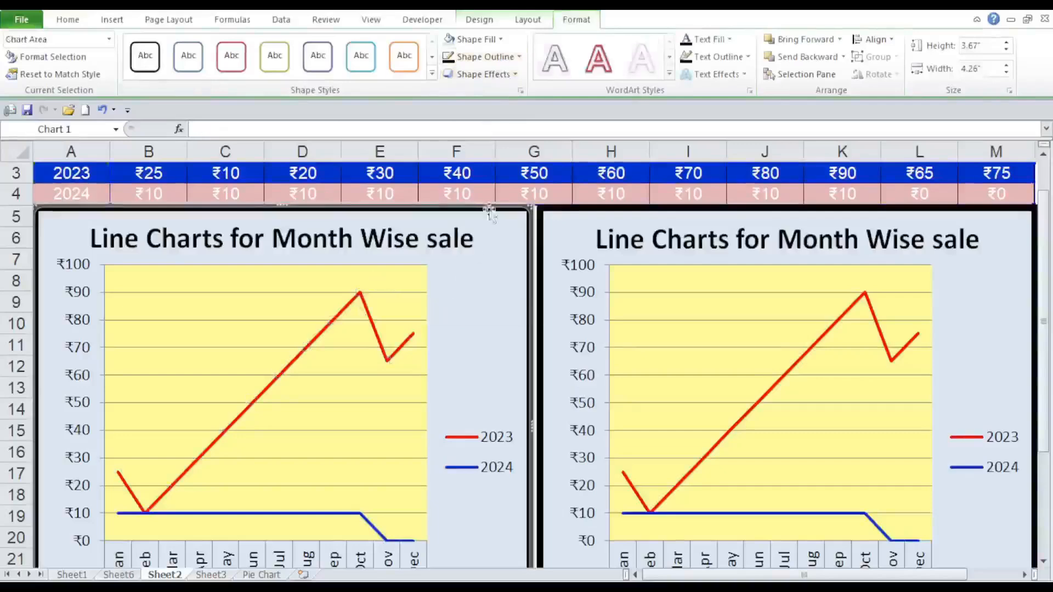
left_click(501, 41)
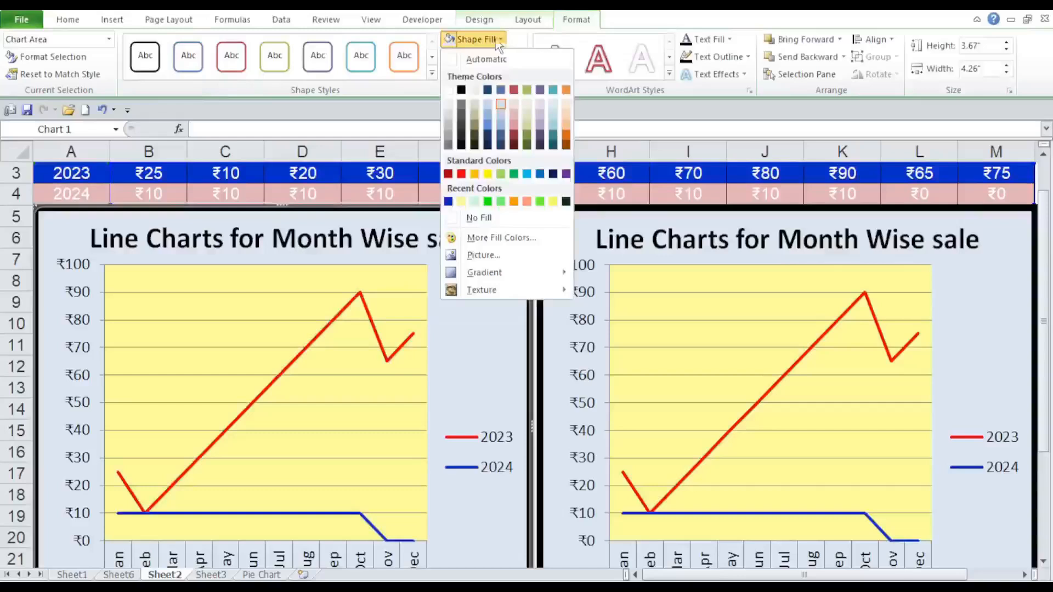
left_click(449, 45)
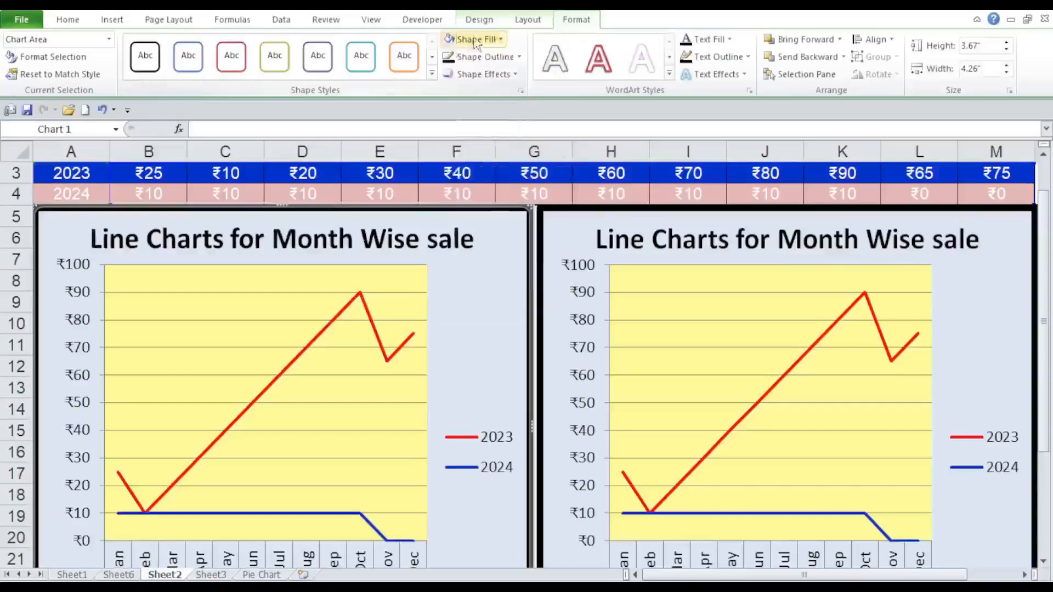
left_click(501, 40)
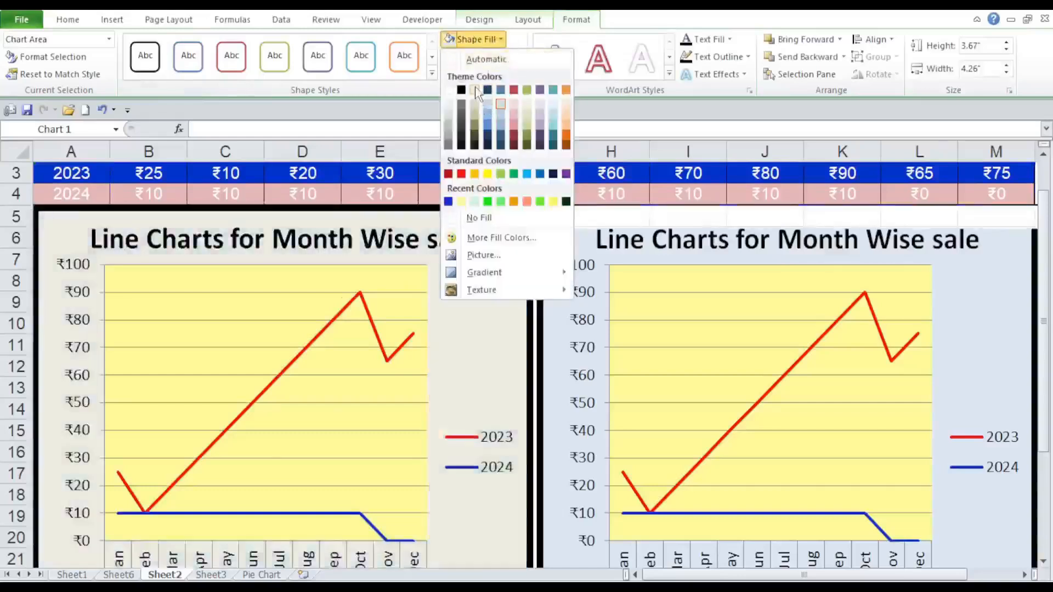
left_click(474, 89)
Fill the plot area of the original chart with the lightest blue theme color.
left_click(404, 306)
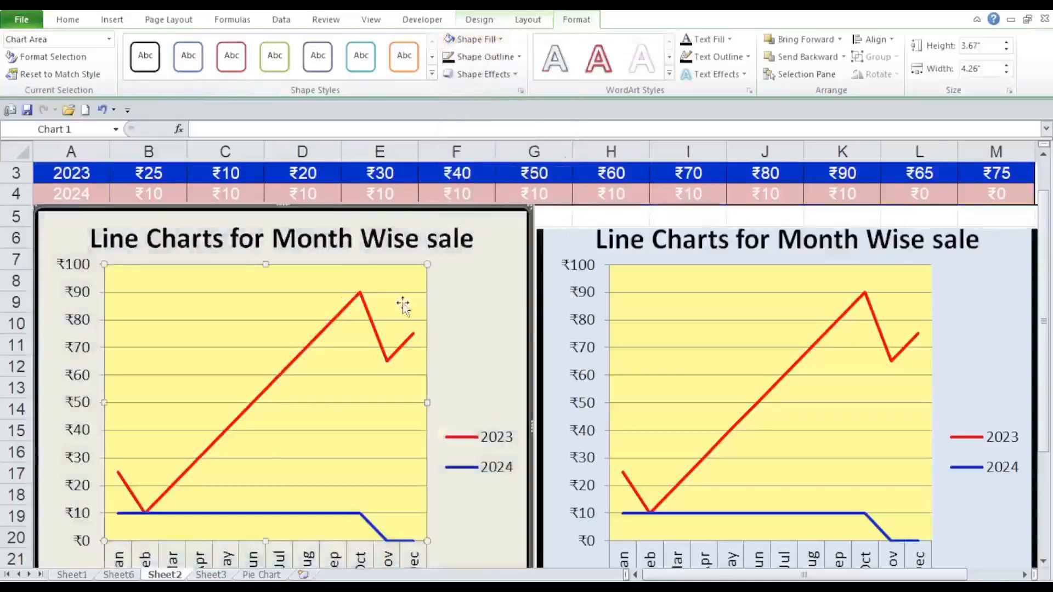
left_click(483, 39)
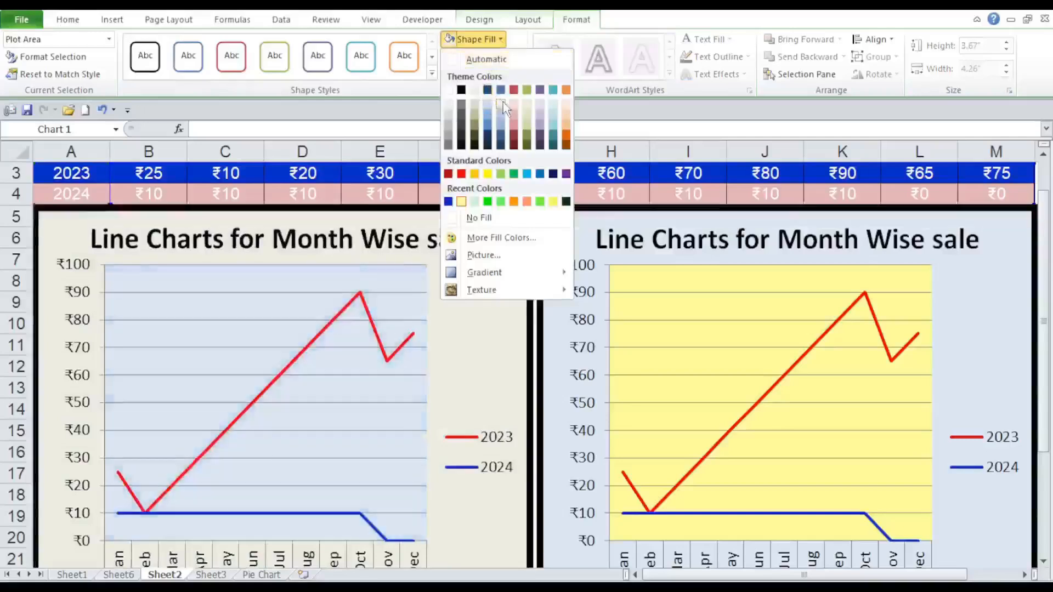
left_click(503, 102)
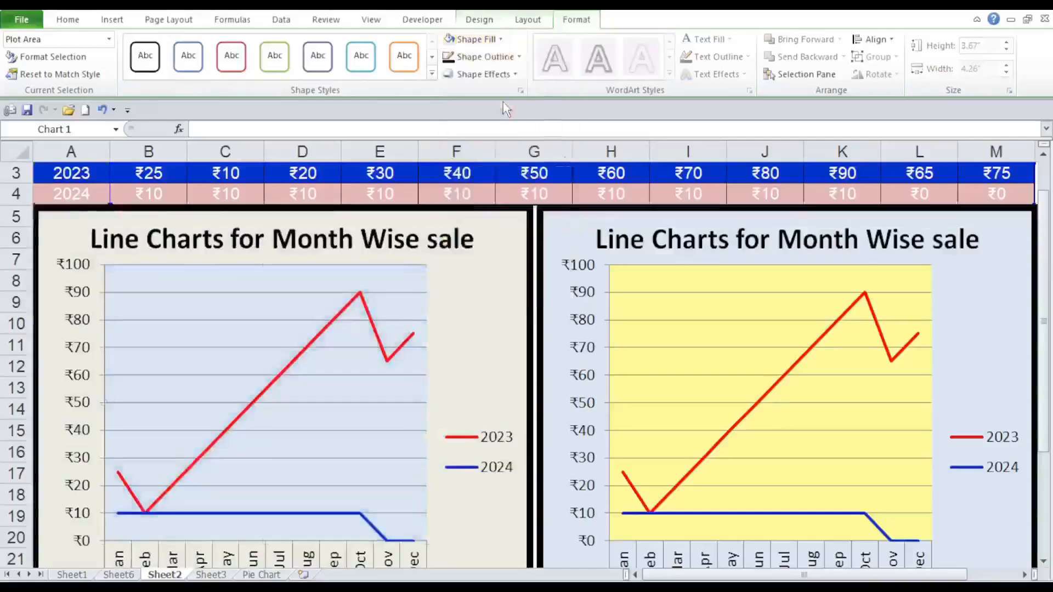
Replace the word "Line" with "Col." in the original chart's title so it reads "Col. Charts for Month Wise sale".
left_click(131, 240)
left_click_drag(138, 241, 91, 245)
type("Col.")
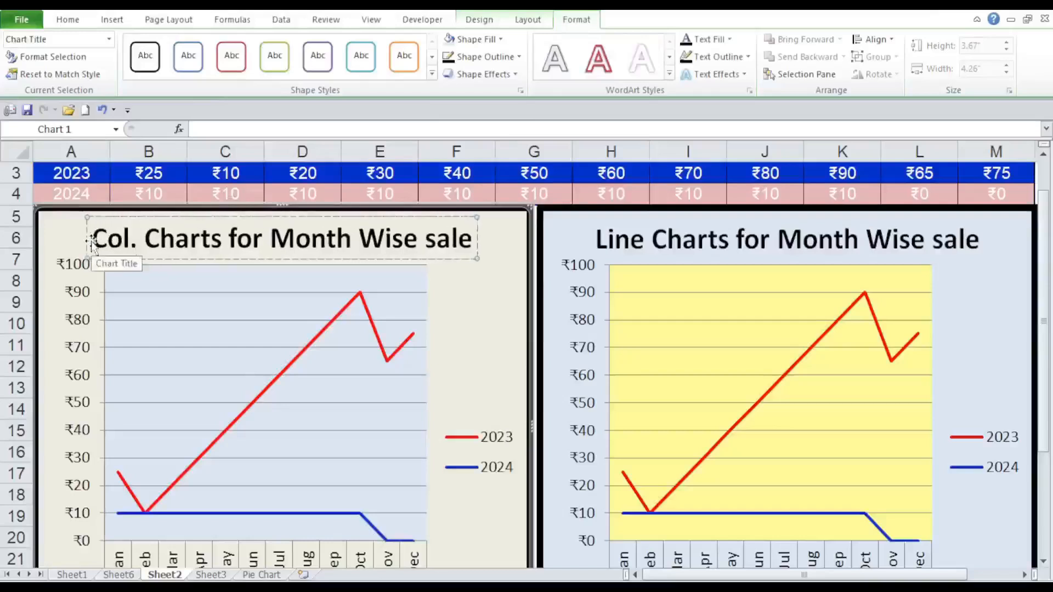
left_click(482, 331)
Change the chart type of the chart titled "Col. Charts for Month Wise sale" to the first Column type, clustered column.
left_click(416, 290)
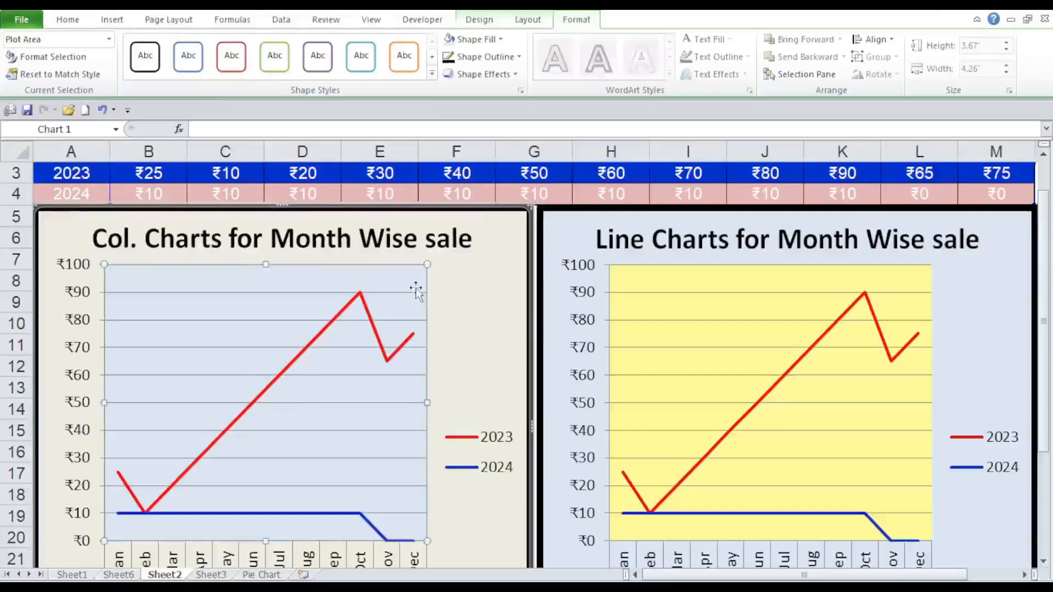
right_click(416, 290)
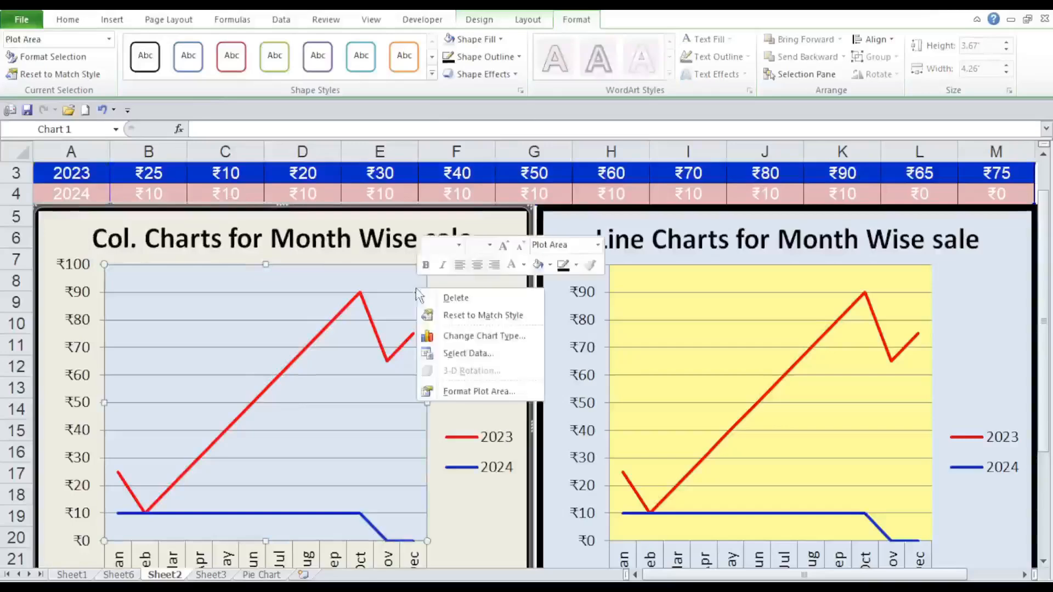
left_click(456, 336)
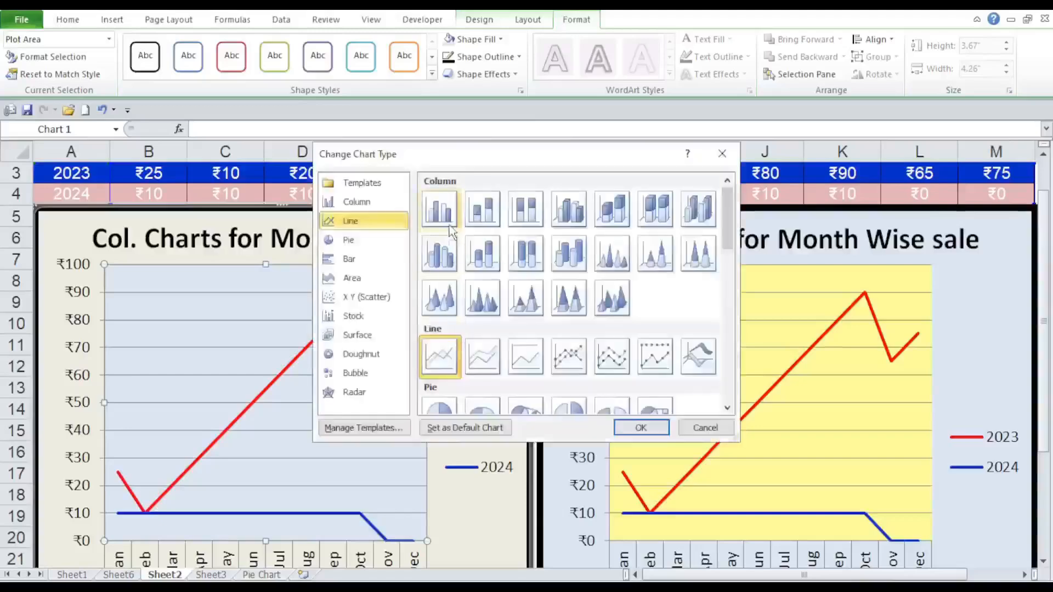
left_click(451, 220)
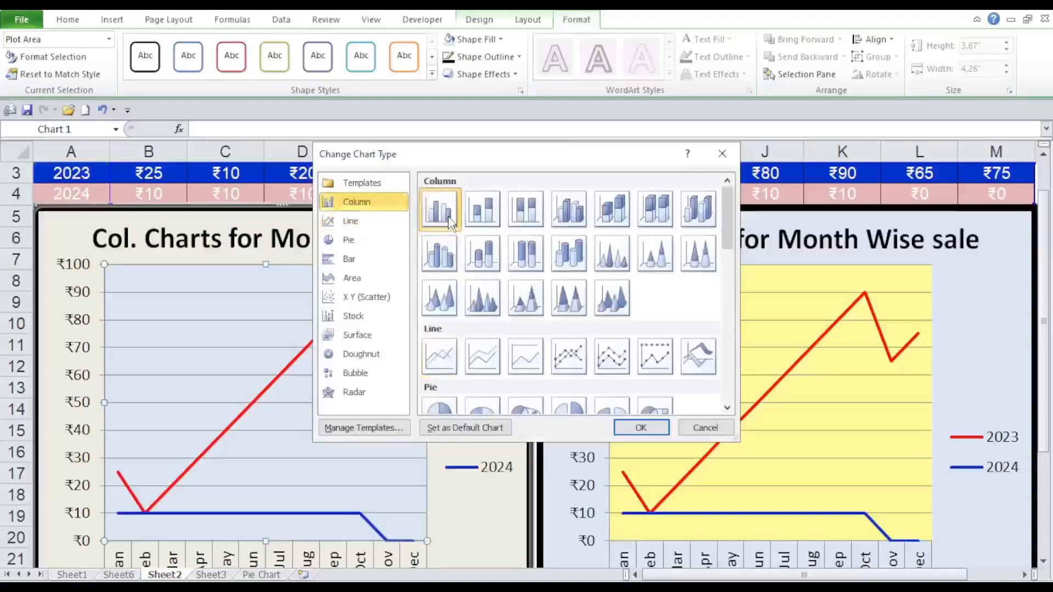
left_click(644, 428)
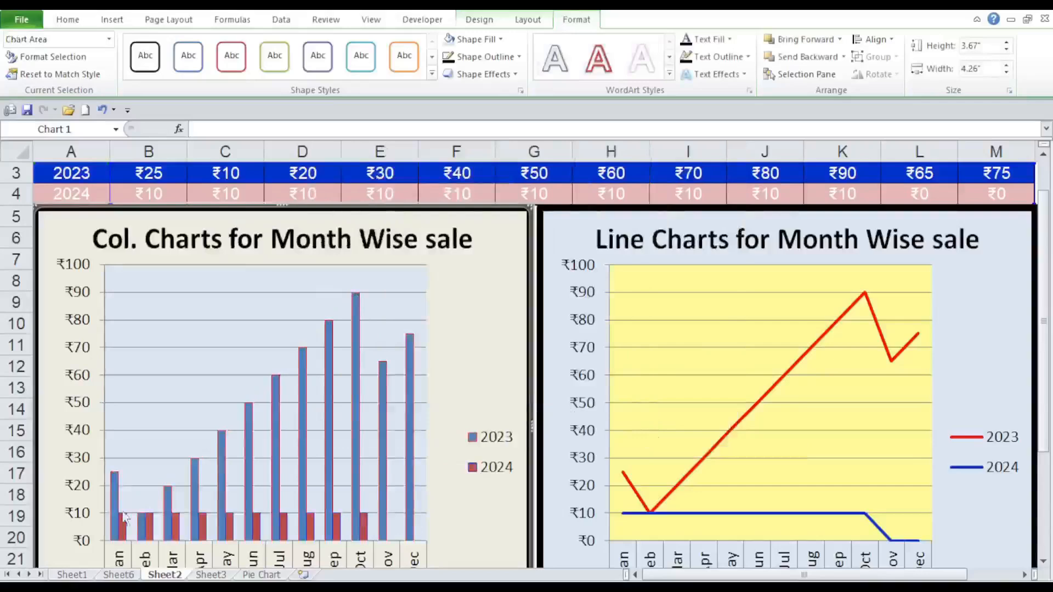
Format the 2023 column series with a standard red fill and a white outline.
left_click(113, 487)
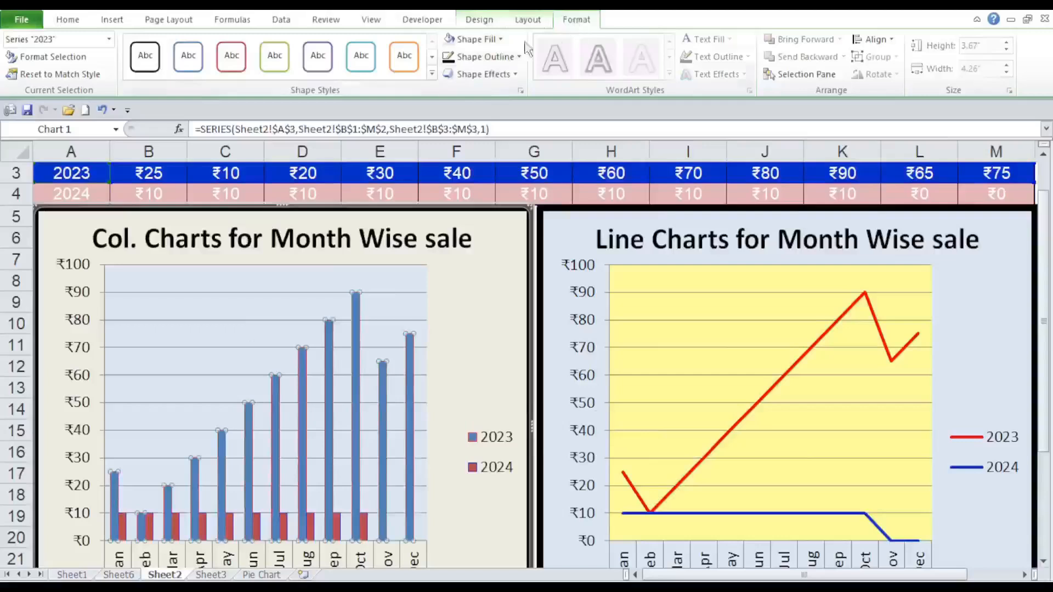
left_click(500, 39)
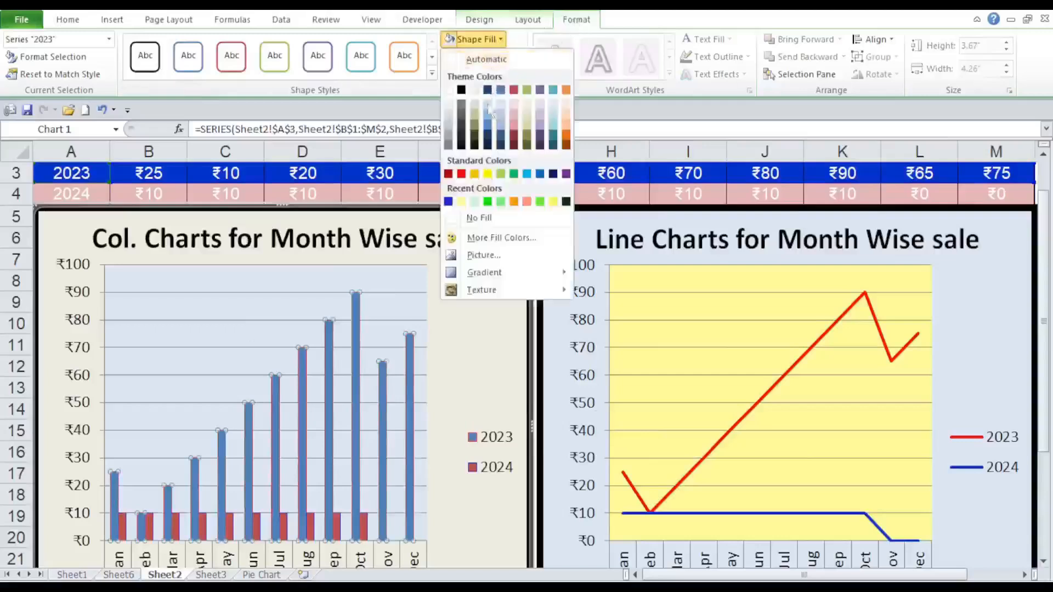
left_click(461, 173)
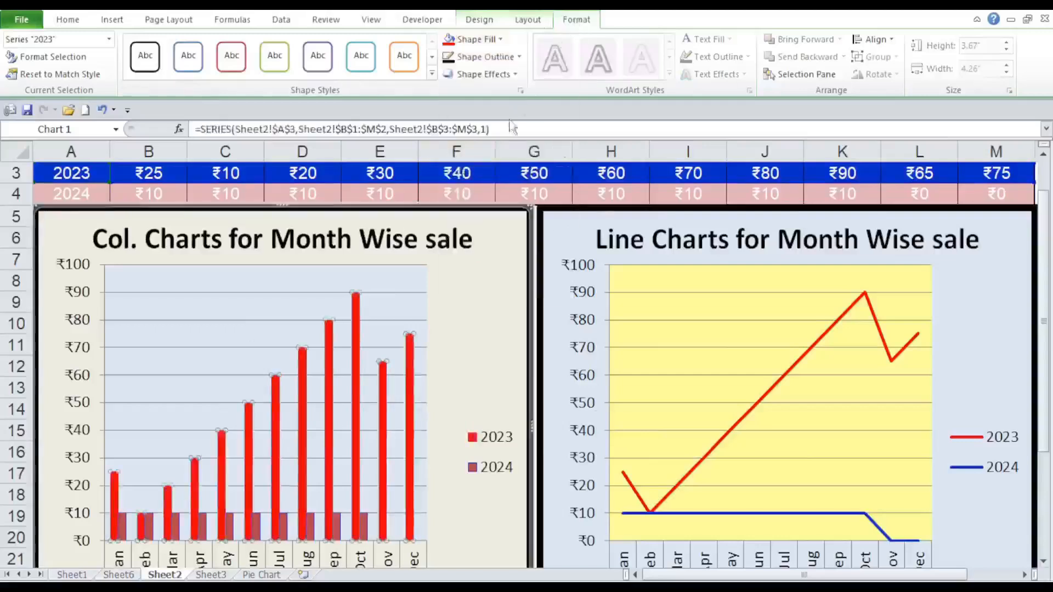
left_click(518, 57)
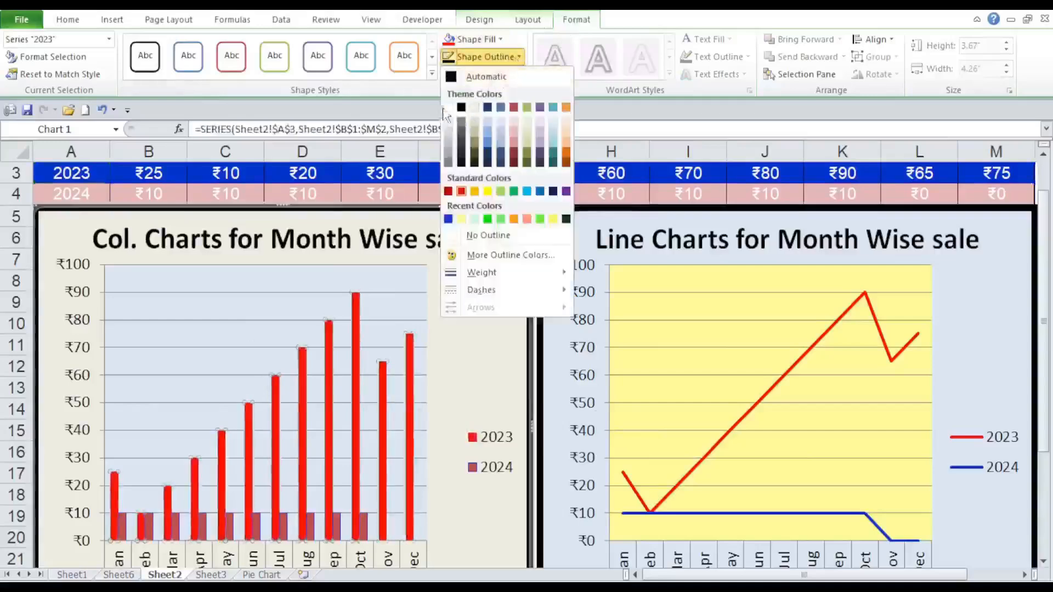
left_click(461, 192)
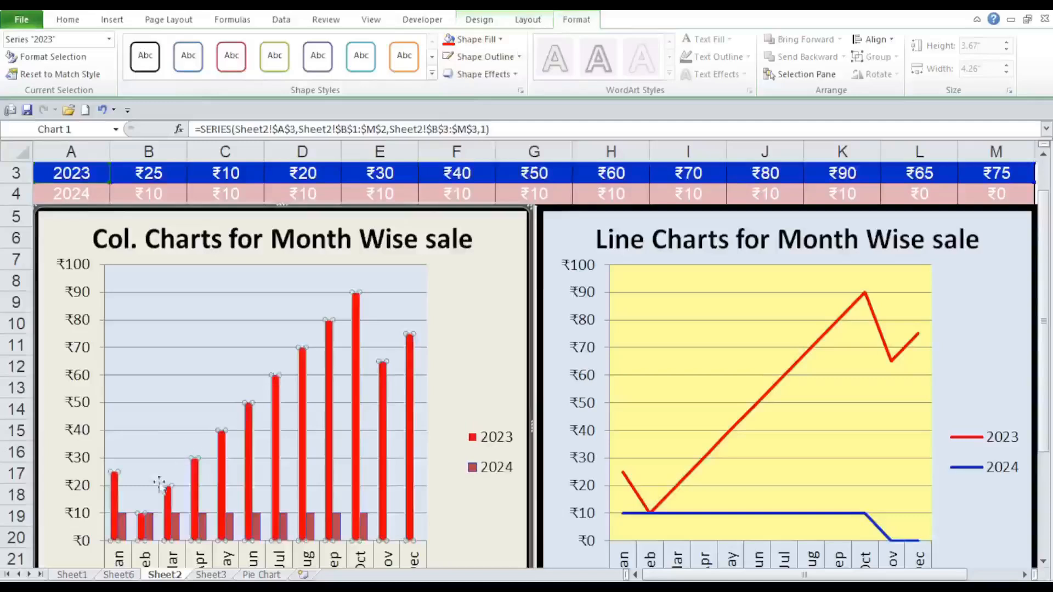
Format the 2024 column series with the recently used dark blue fill and a black outline, and deselect the chart.
left_click(128, 531)
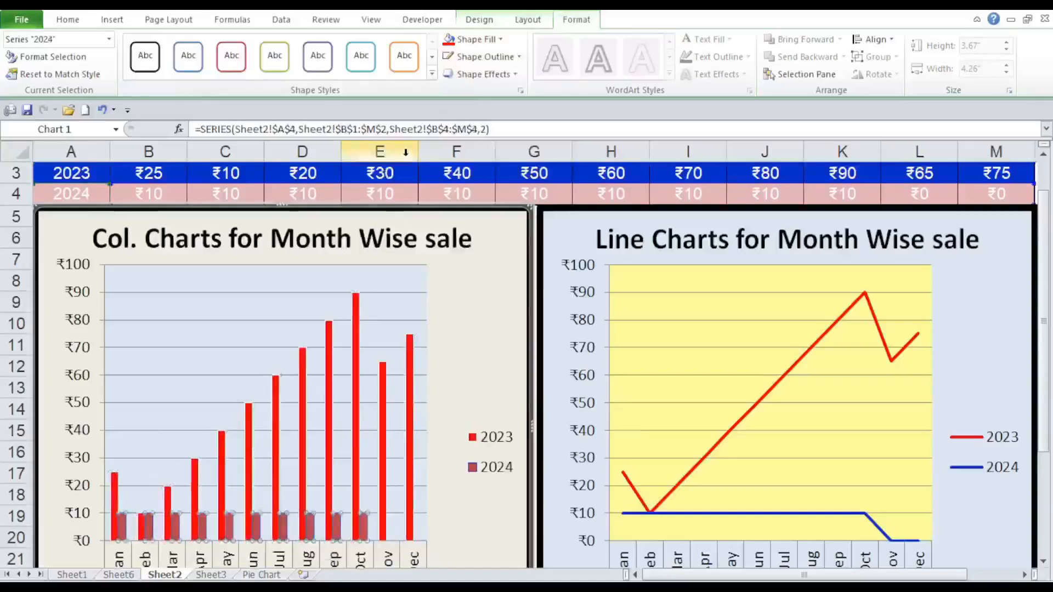
left_click(499, 43)
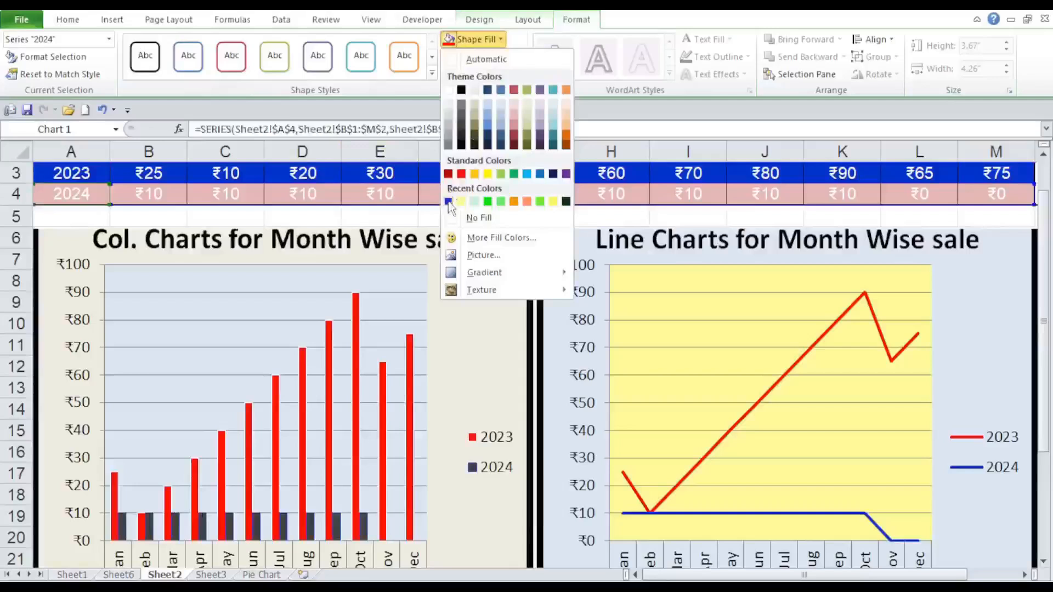
left_click(449, 202)
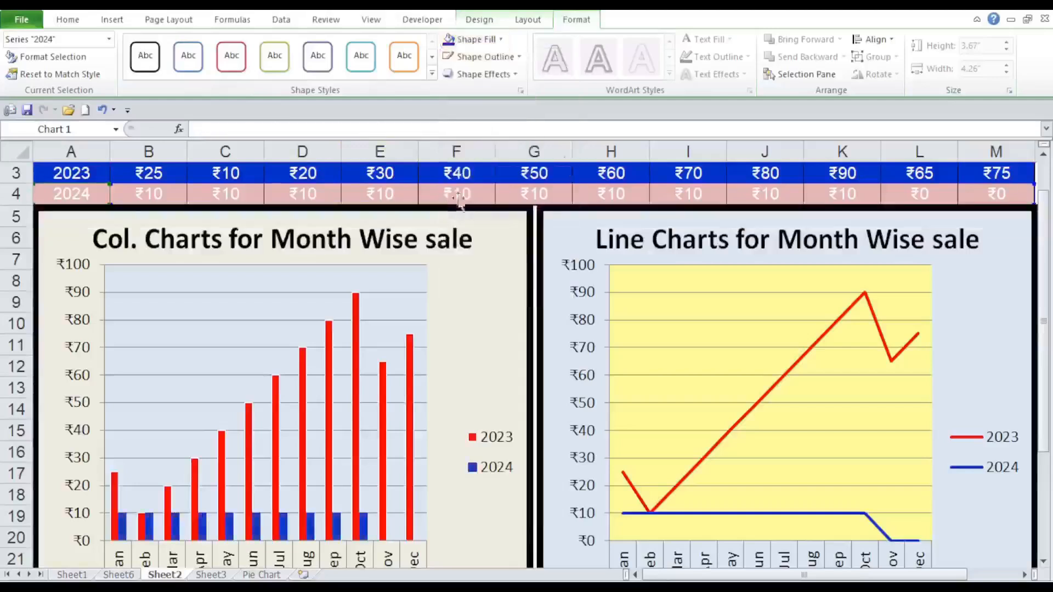
left_click(514, 58)
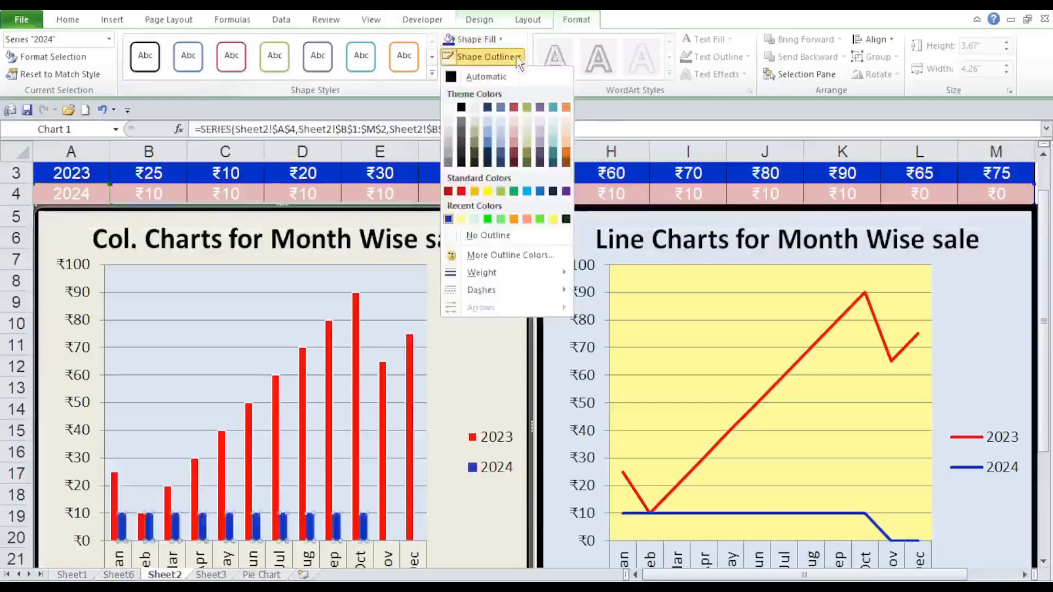
left_click(461, 108)
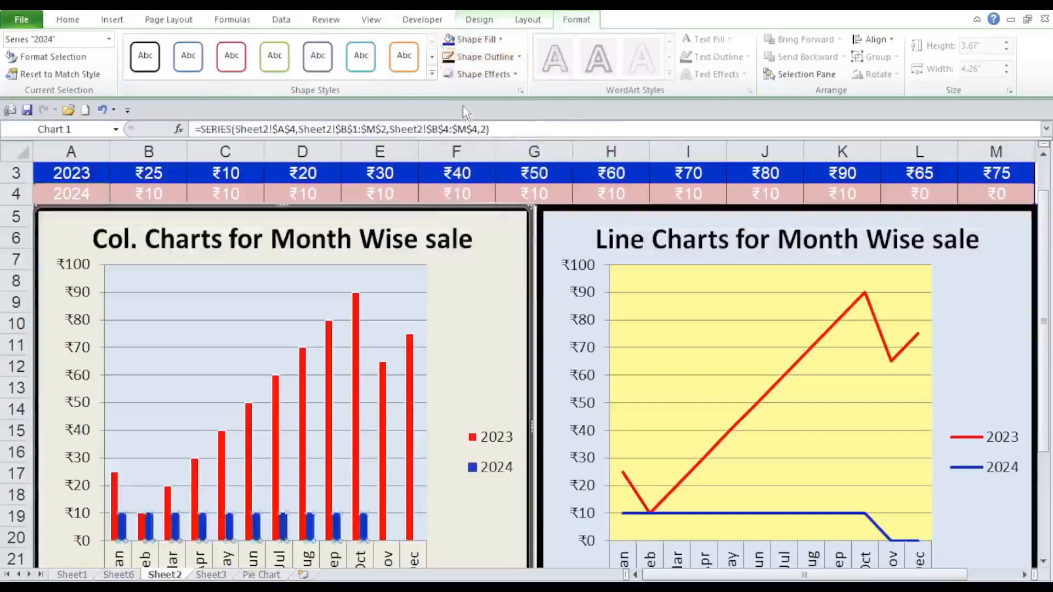
left_click(497, 242)
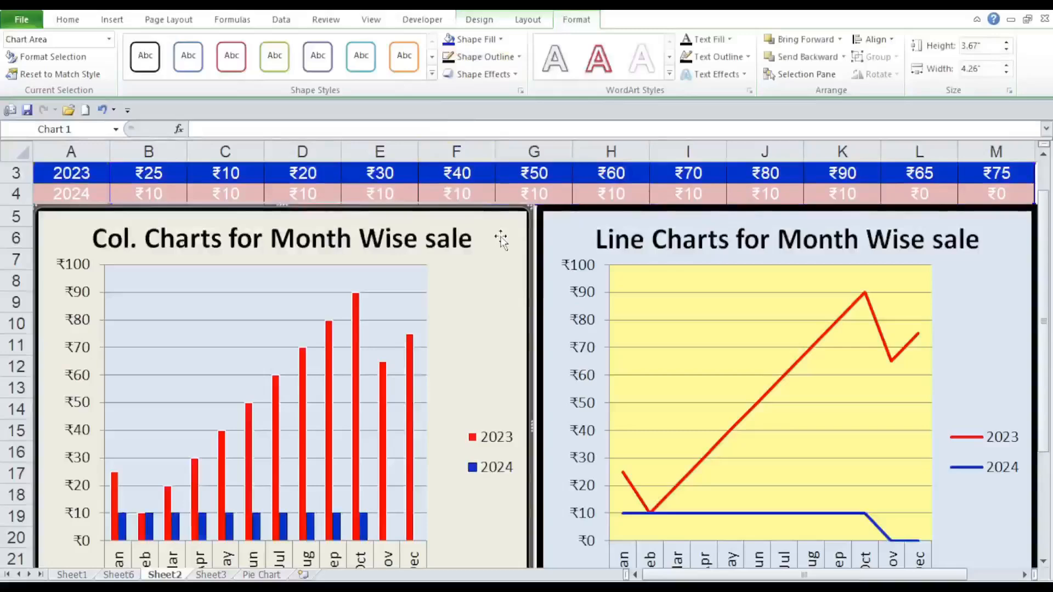
key("Escape")
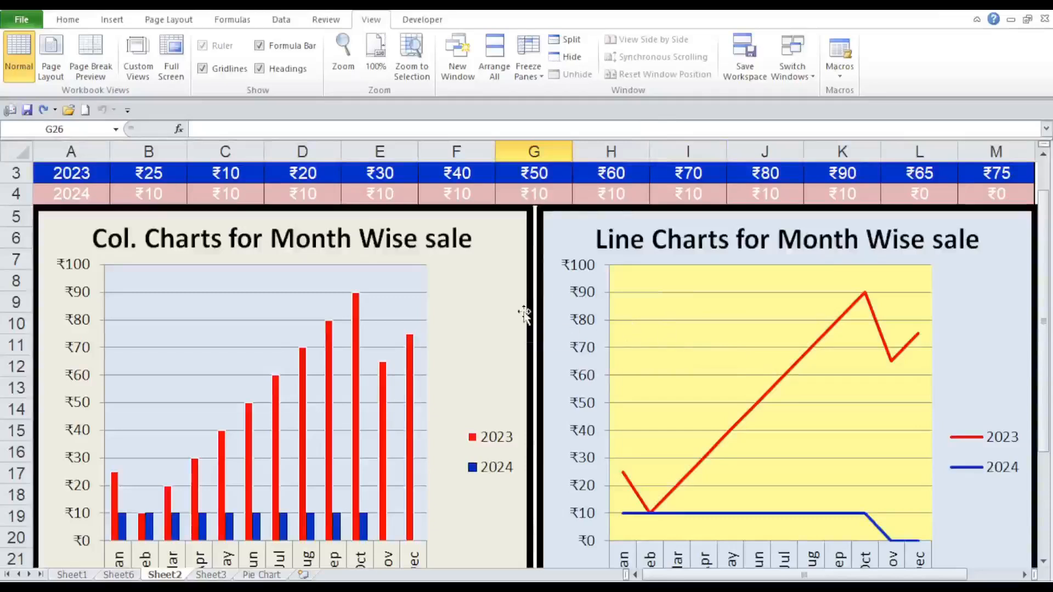
Group the column chart and the line chart into one object and save the workbook.
left_click(492, 312)
left_click(559, 321, "ctrl")
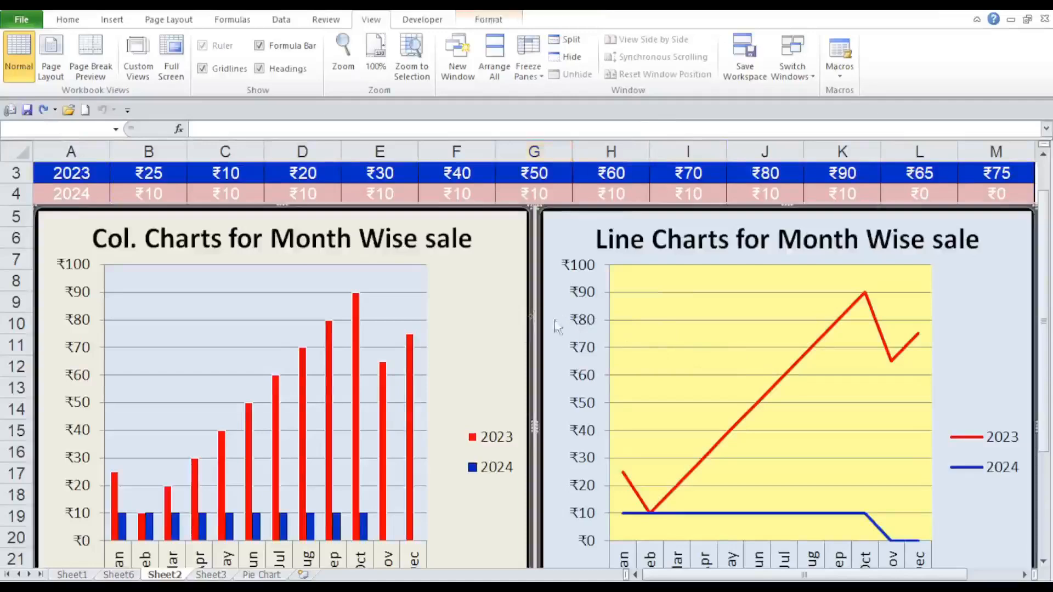
right_click(470, 304)
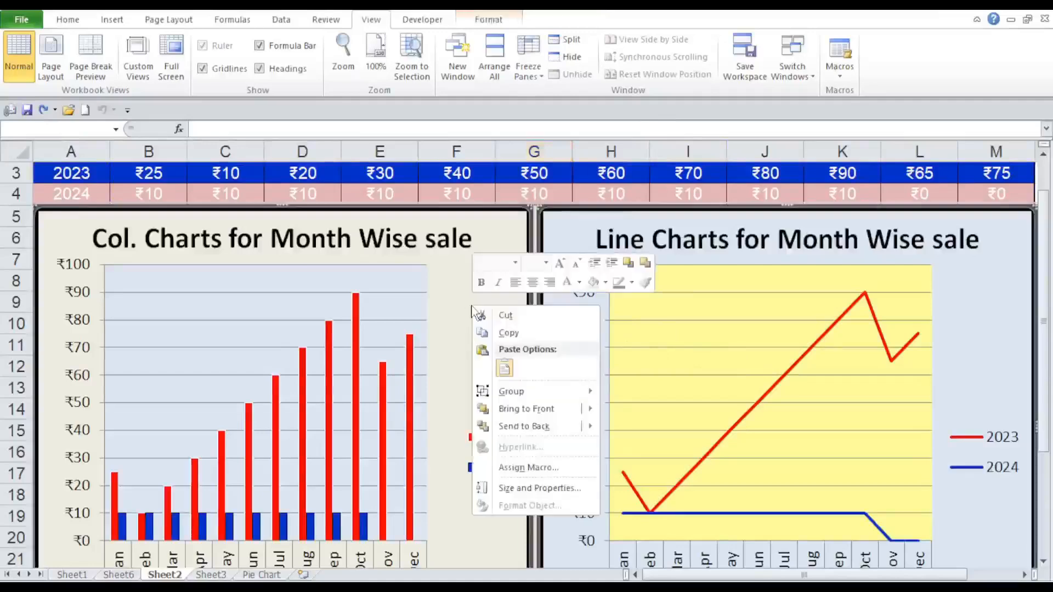
mouse_move(498, 389)
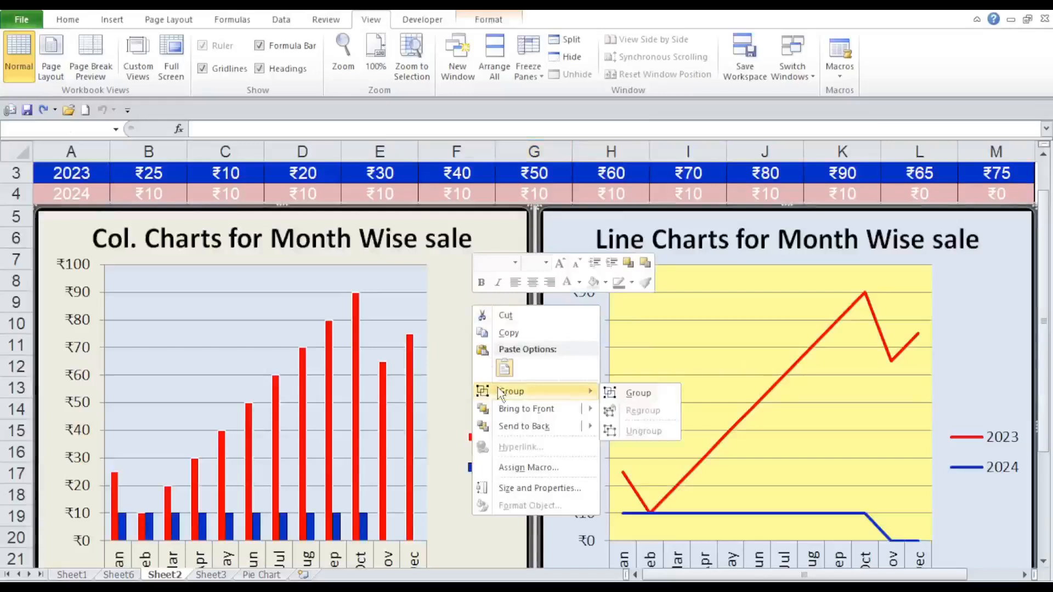
left_click(627, 393)
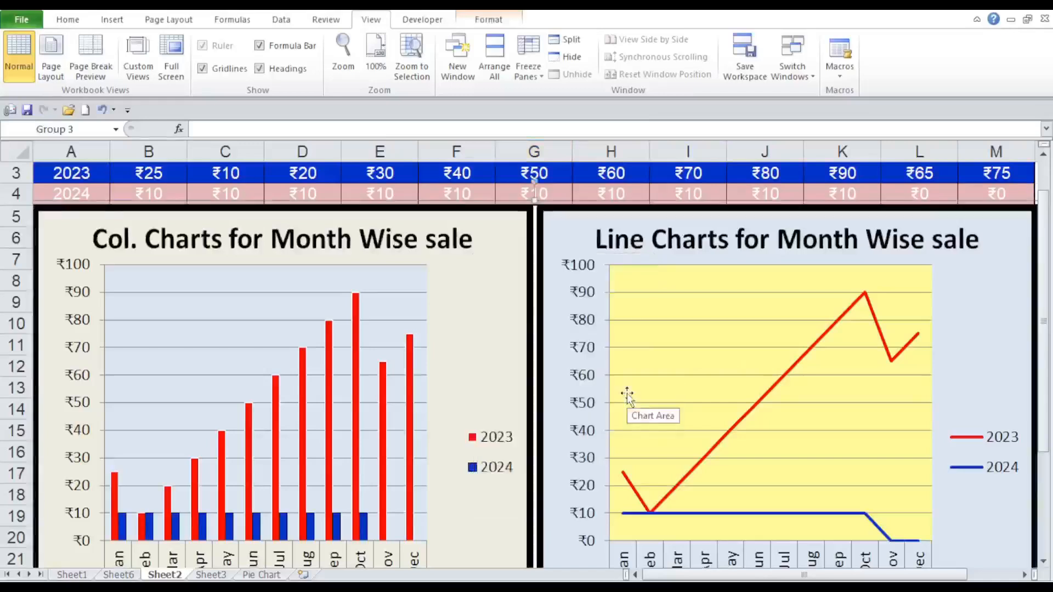
left_click(27, 110)
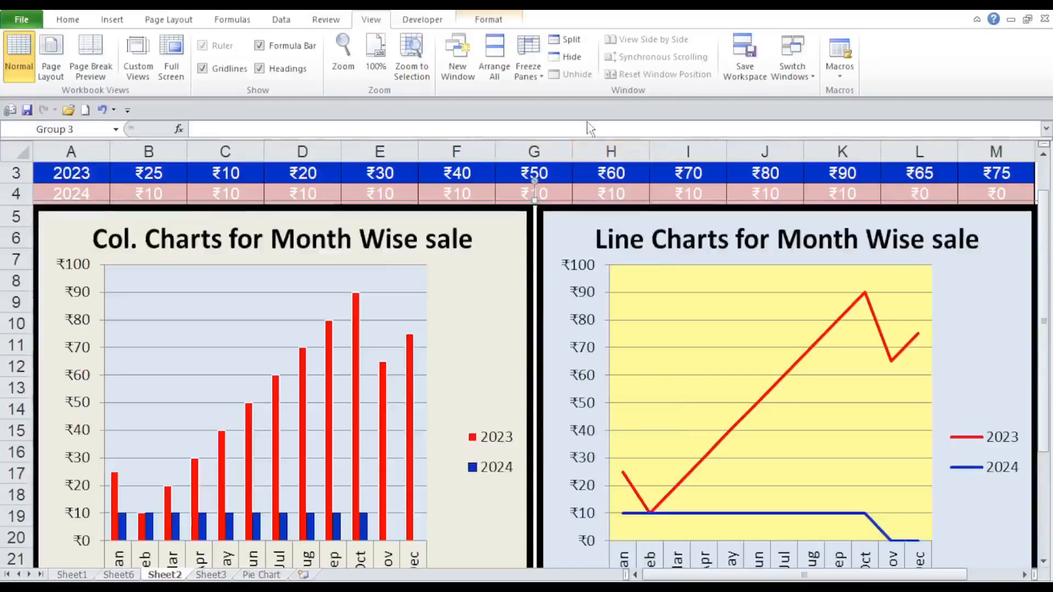
left_click(580, 151)
left_click_drag(578, 174, 577, 193)
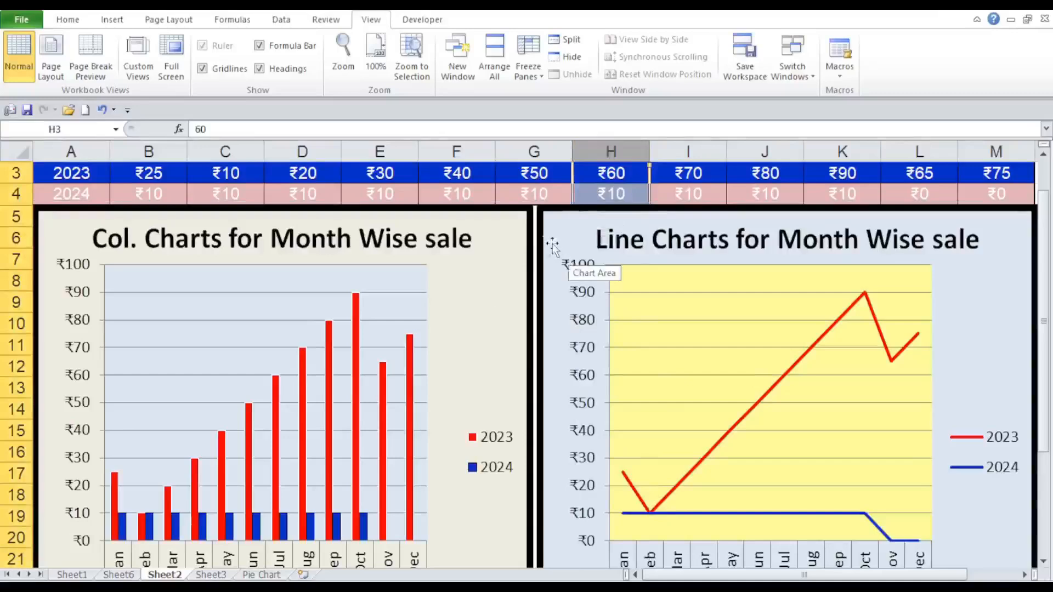
Select the column chart within the grouped charts and switch the worksheet to full screen view.
left_click(487, 250)
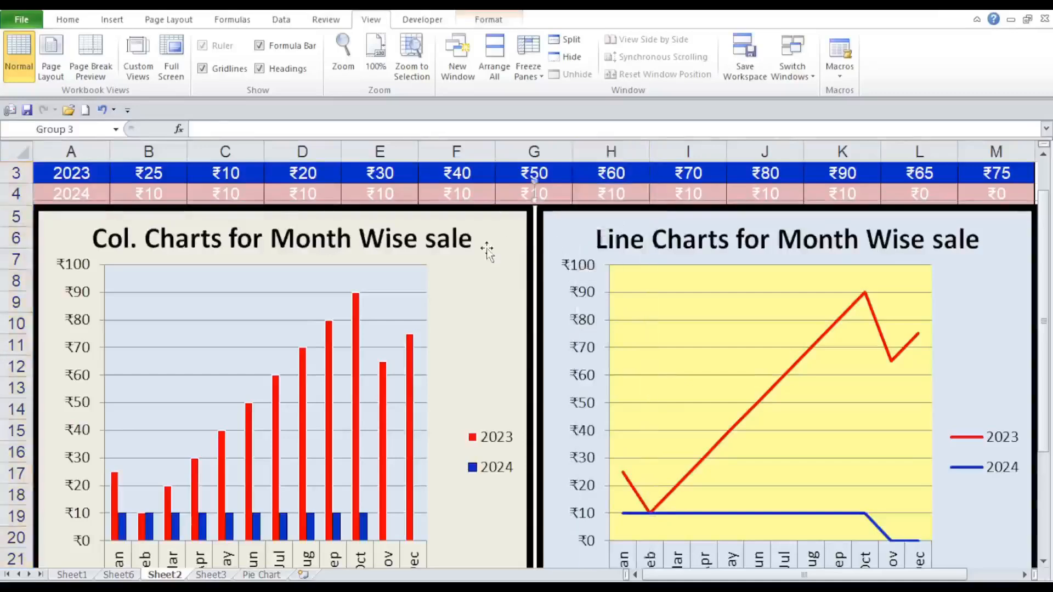
left_click(401, 332)
left_click(401, 331)
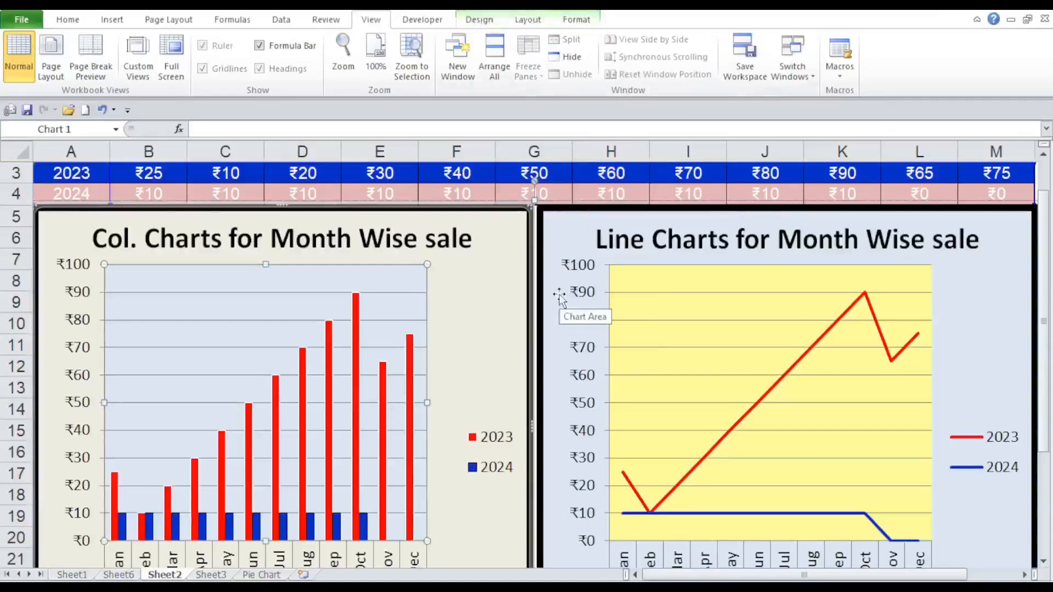
left_click(500, 258)
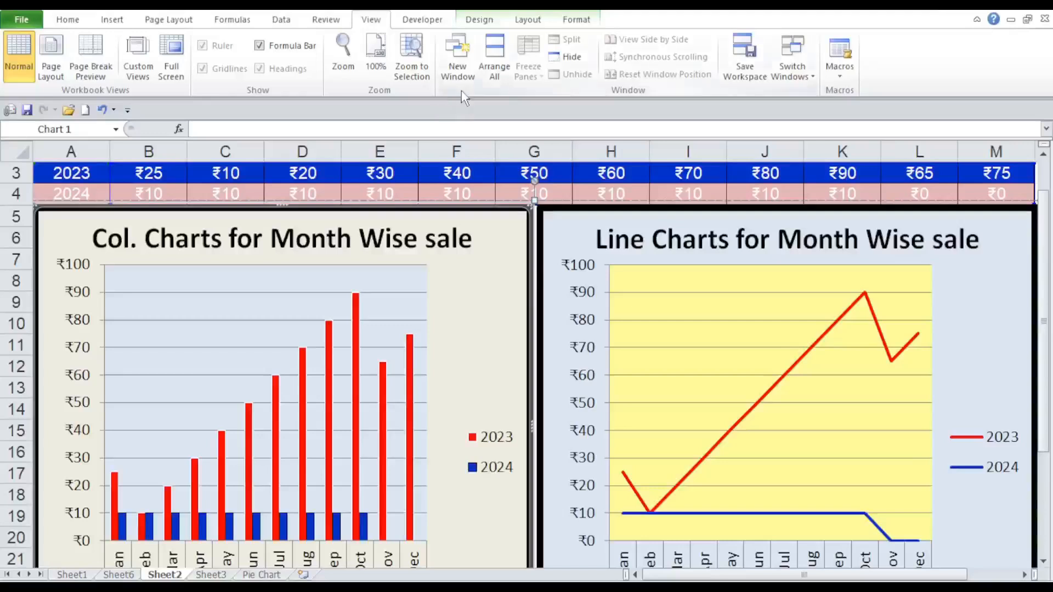
left_click(171, 65)
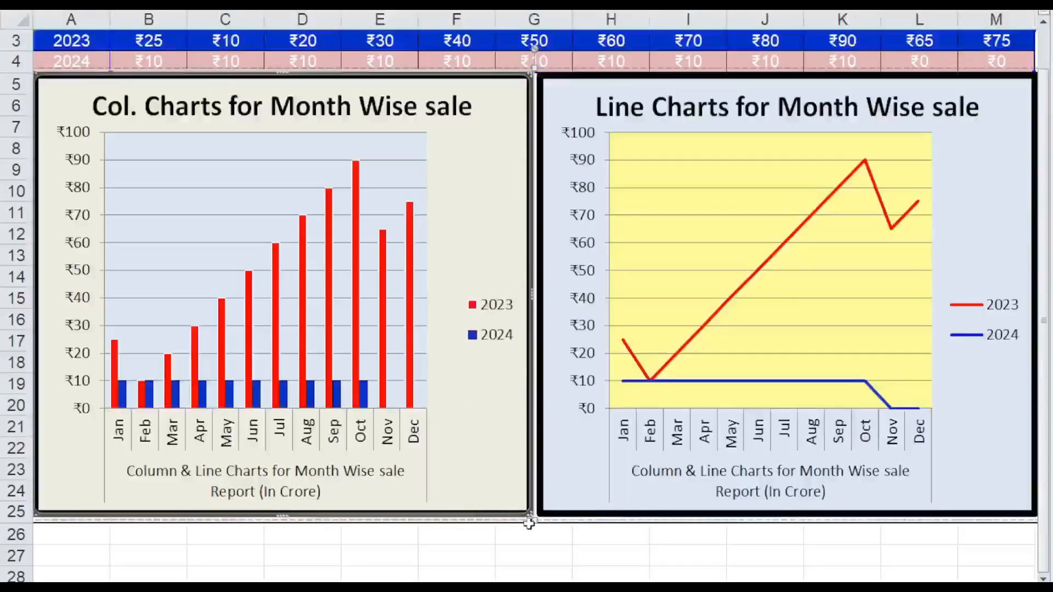